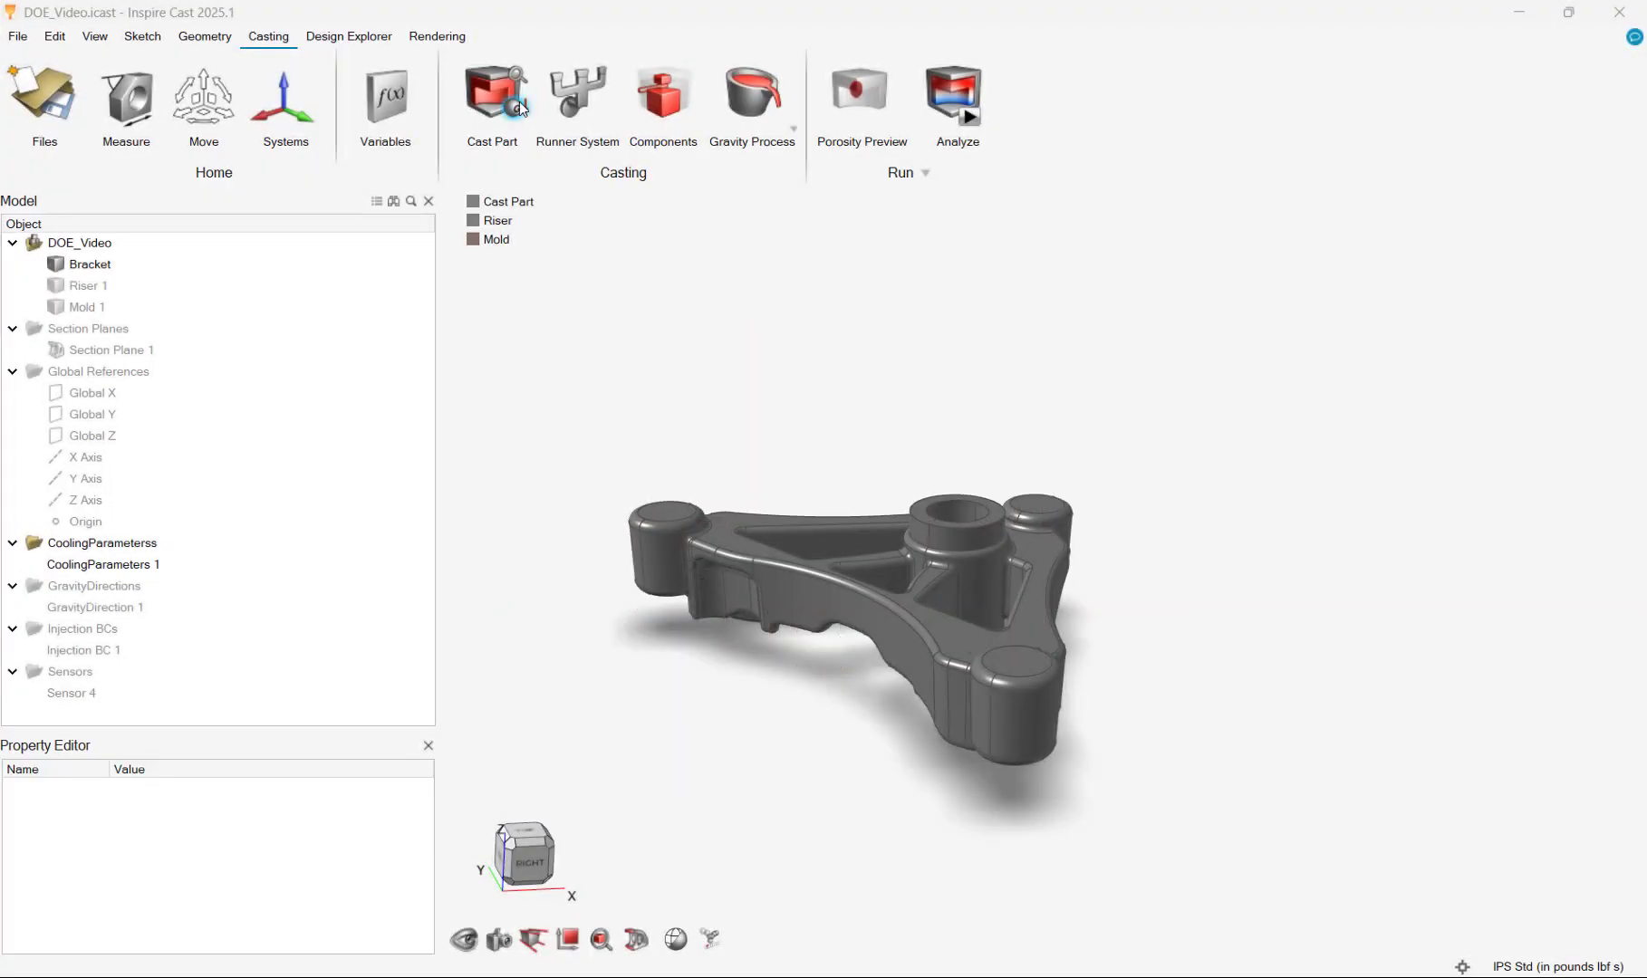
Review the aluminium alloy choices for the bracket as the cast part, keeping A7075.
{"action": "left_click", "coordinate": [494, 90]}
{"action": "left_click", "coordinate": [1110, 650]}
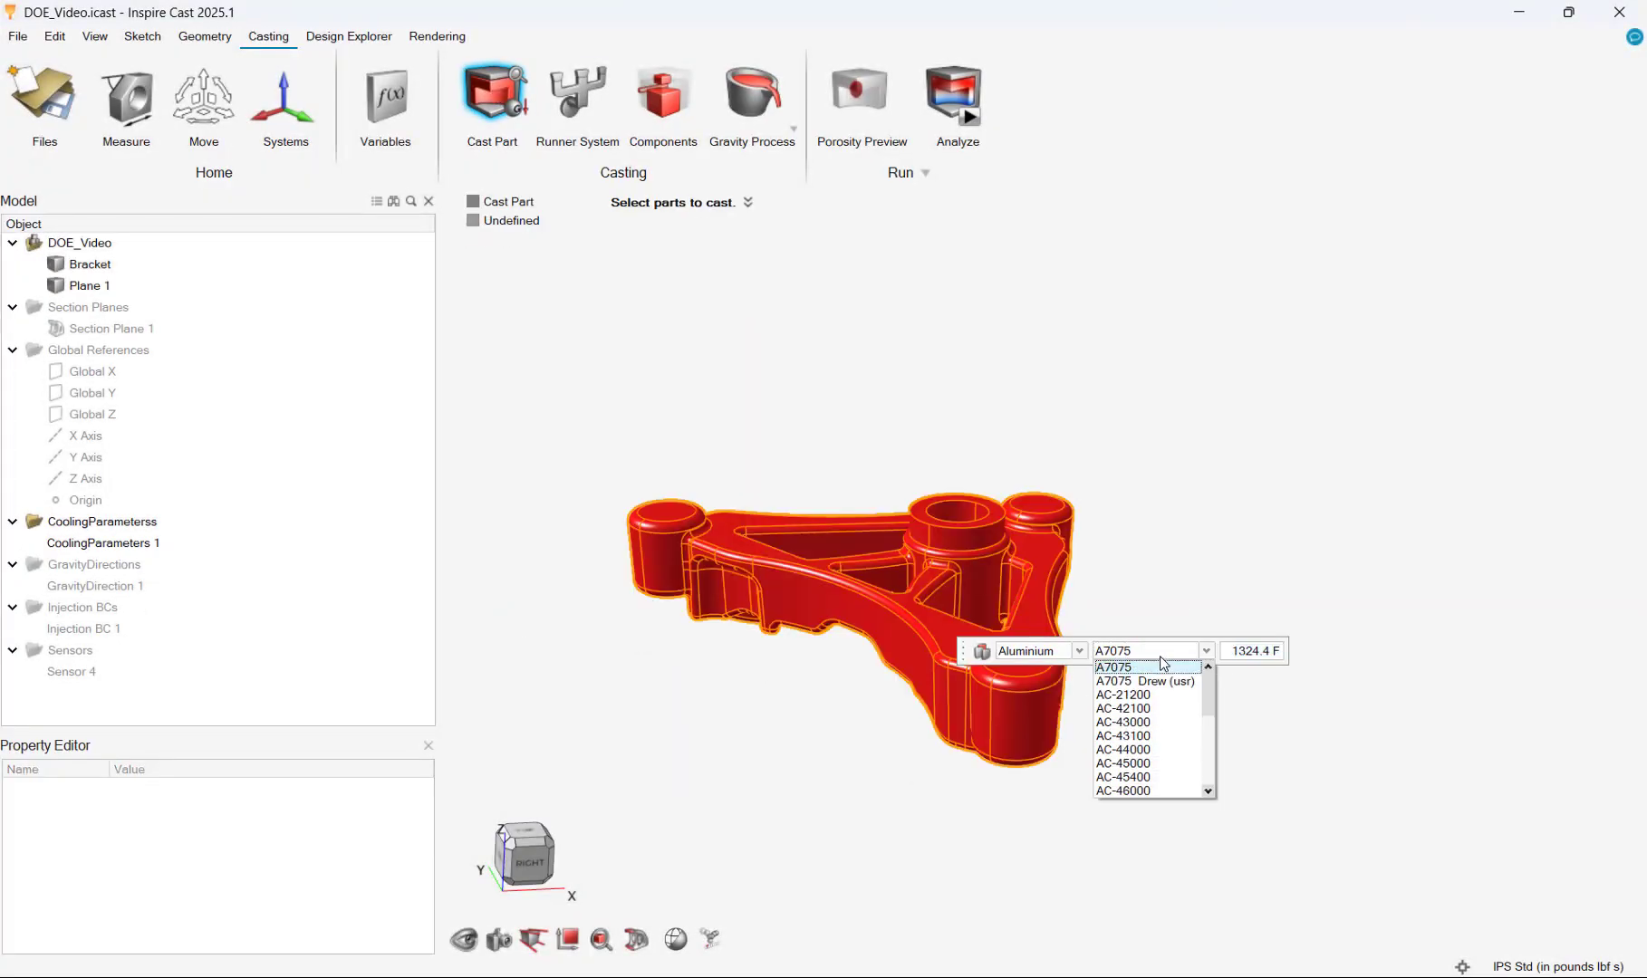
{"action": "left_click", "coordinate": [1107, 653]}
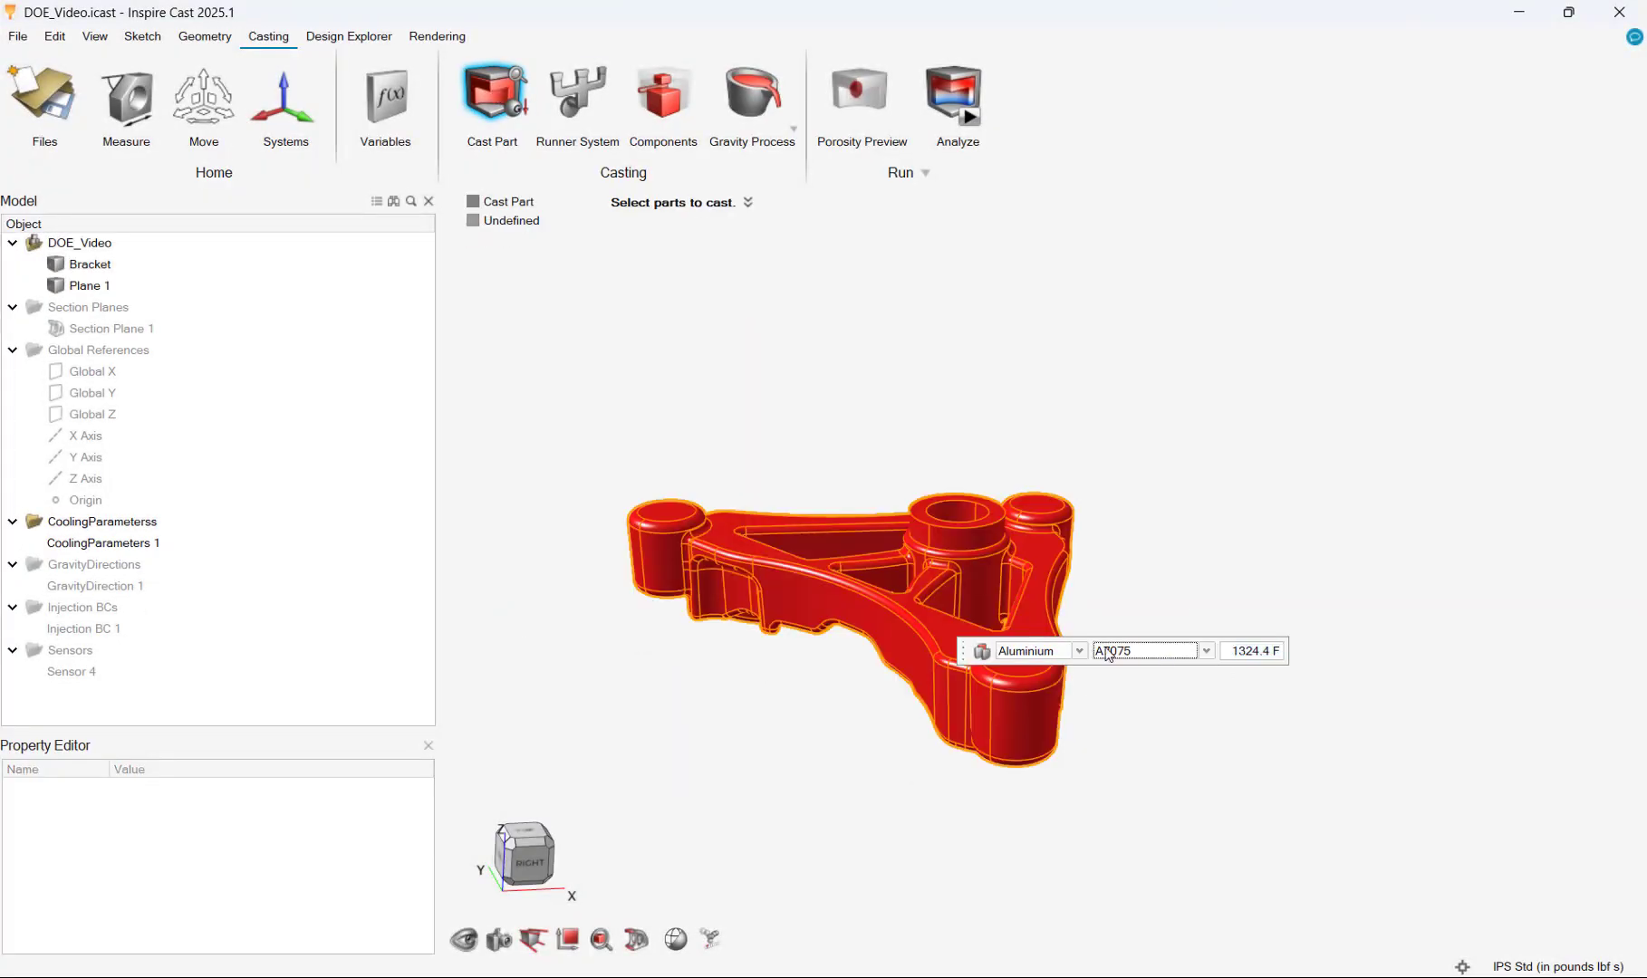
Open the full materials database for the cast part and browse the material groups and the alloys listed under the astm standard.
{"action": "left_click", "coordinate": [981, 651]}
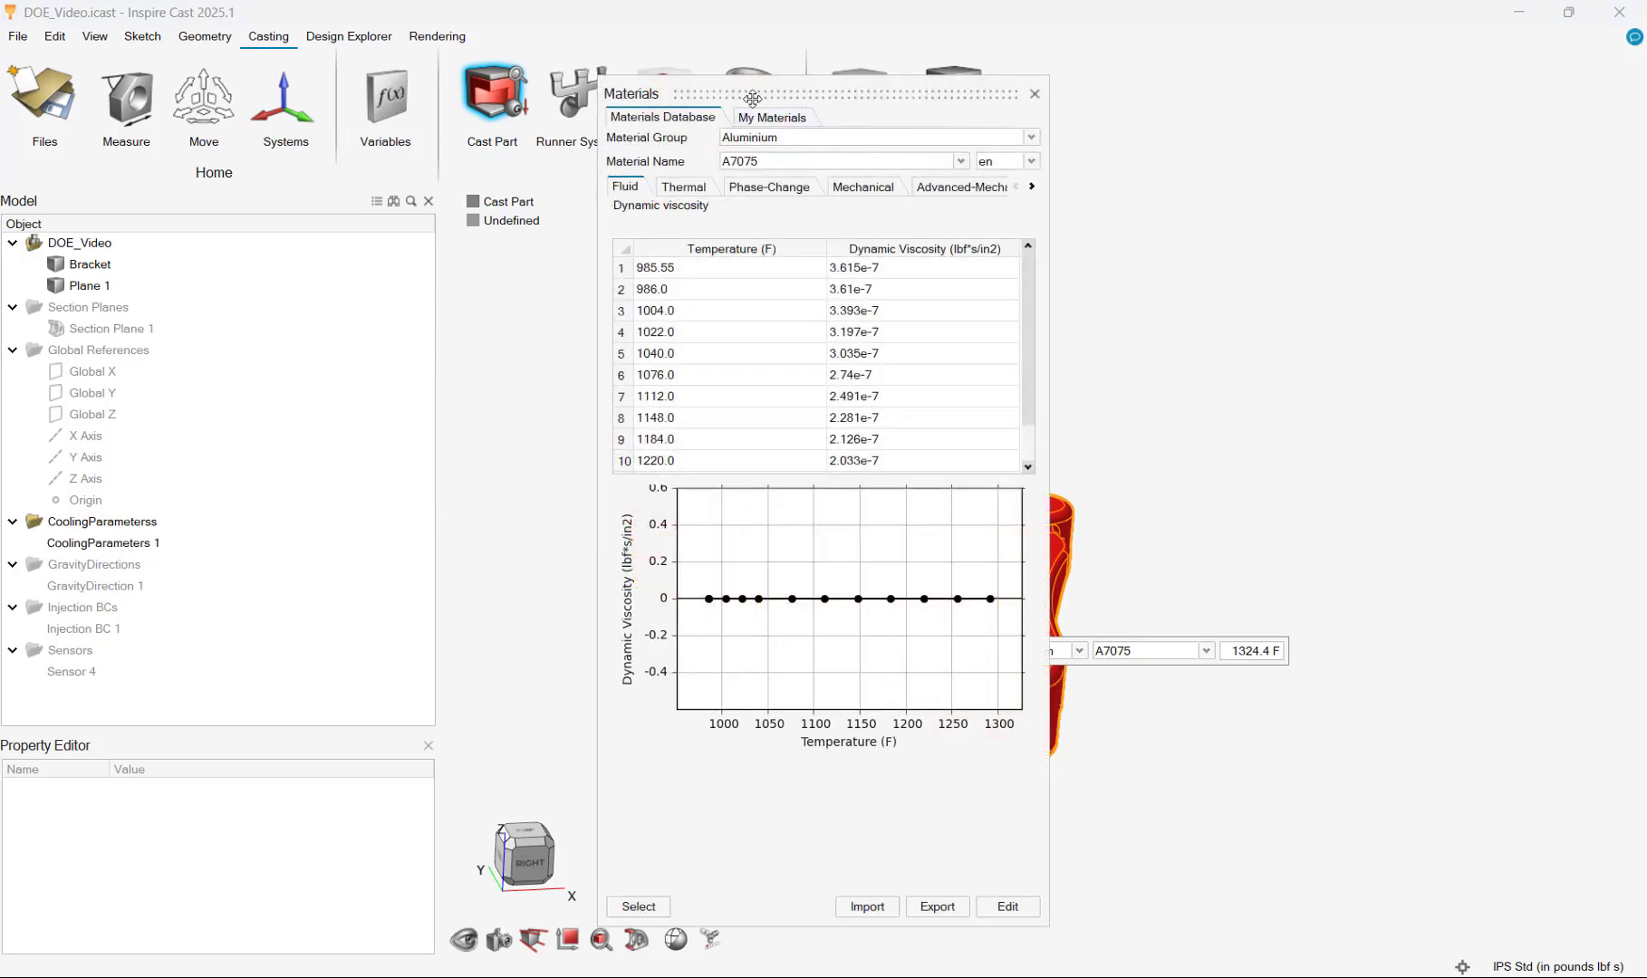
{"action": "left_click_drag", "start_coordinate": [713, 97], "coordinate": [368, 77]}
{"action": "left_click", "coordinate": [478, 119]}
{"action": "left_click", "coordinate": [477, 119]}
{"action": "left_click", "coordinate": [660, 142]}
{"action": "left_click", "coordinate": [653, 184]}
{"action": "left_click", "coordinate": [559, 143]}
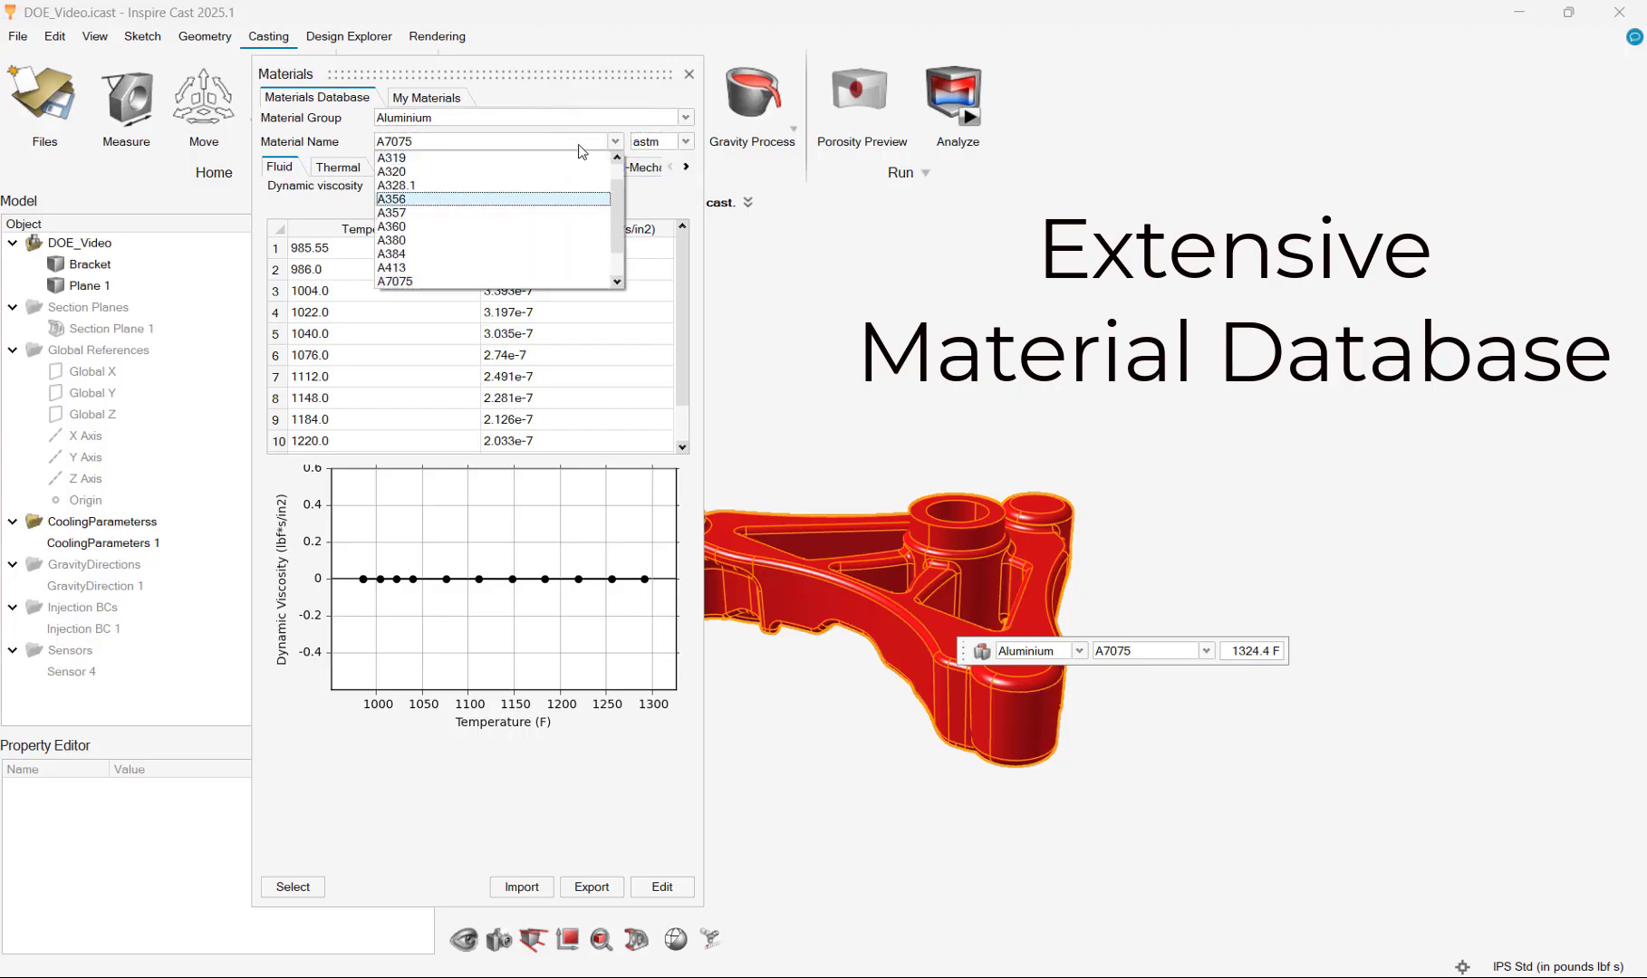
Switch the material standard back to en, check the alloy names and close the materials database.
{"action": "left_click", "coordinate": [684, 142]}
{"action": "left_click", "coordinate": [683, 143]}
{"action": "left_click", "coordinate": [647, 156]}
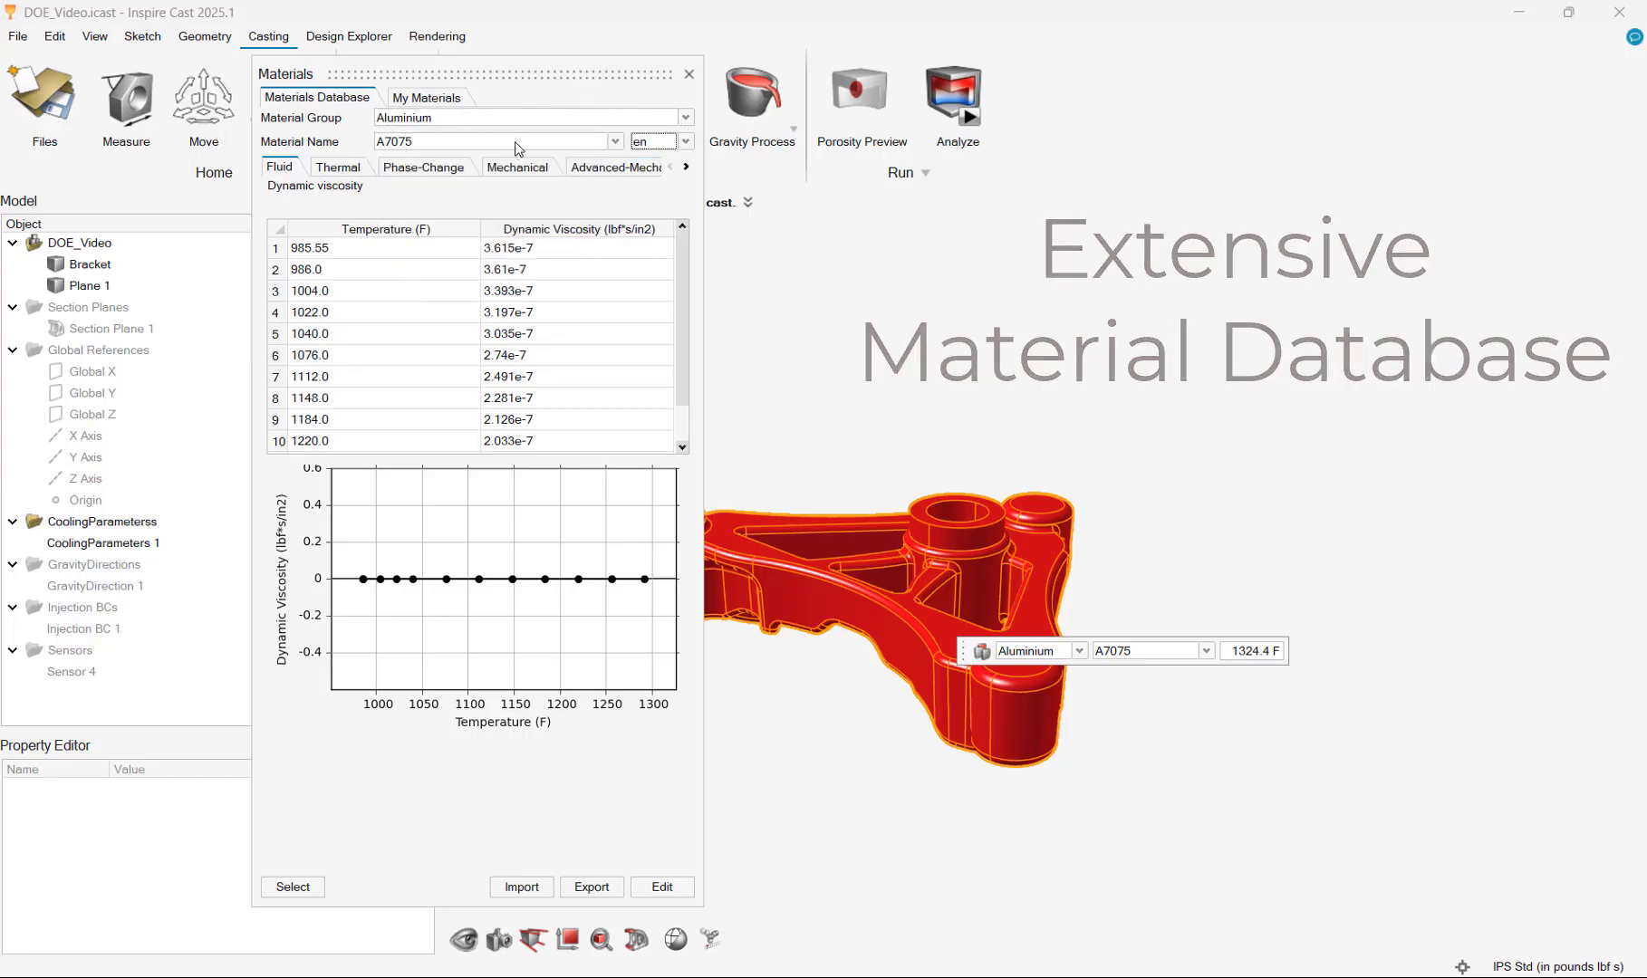
{"action": "left_click", "coordinate": [514, 141]}
{"action": "left_click", "coordinate": [672, 83]}
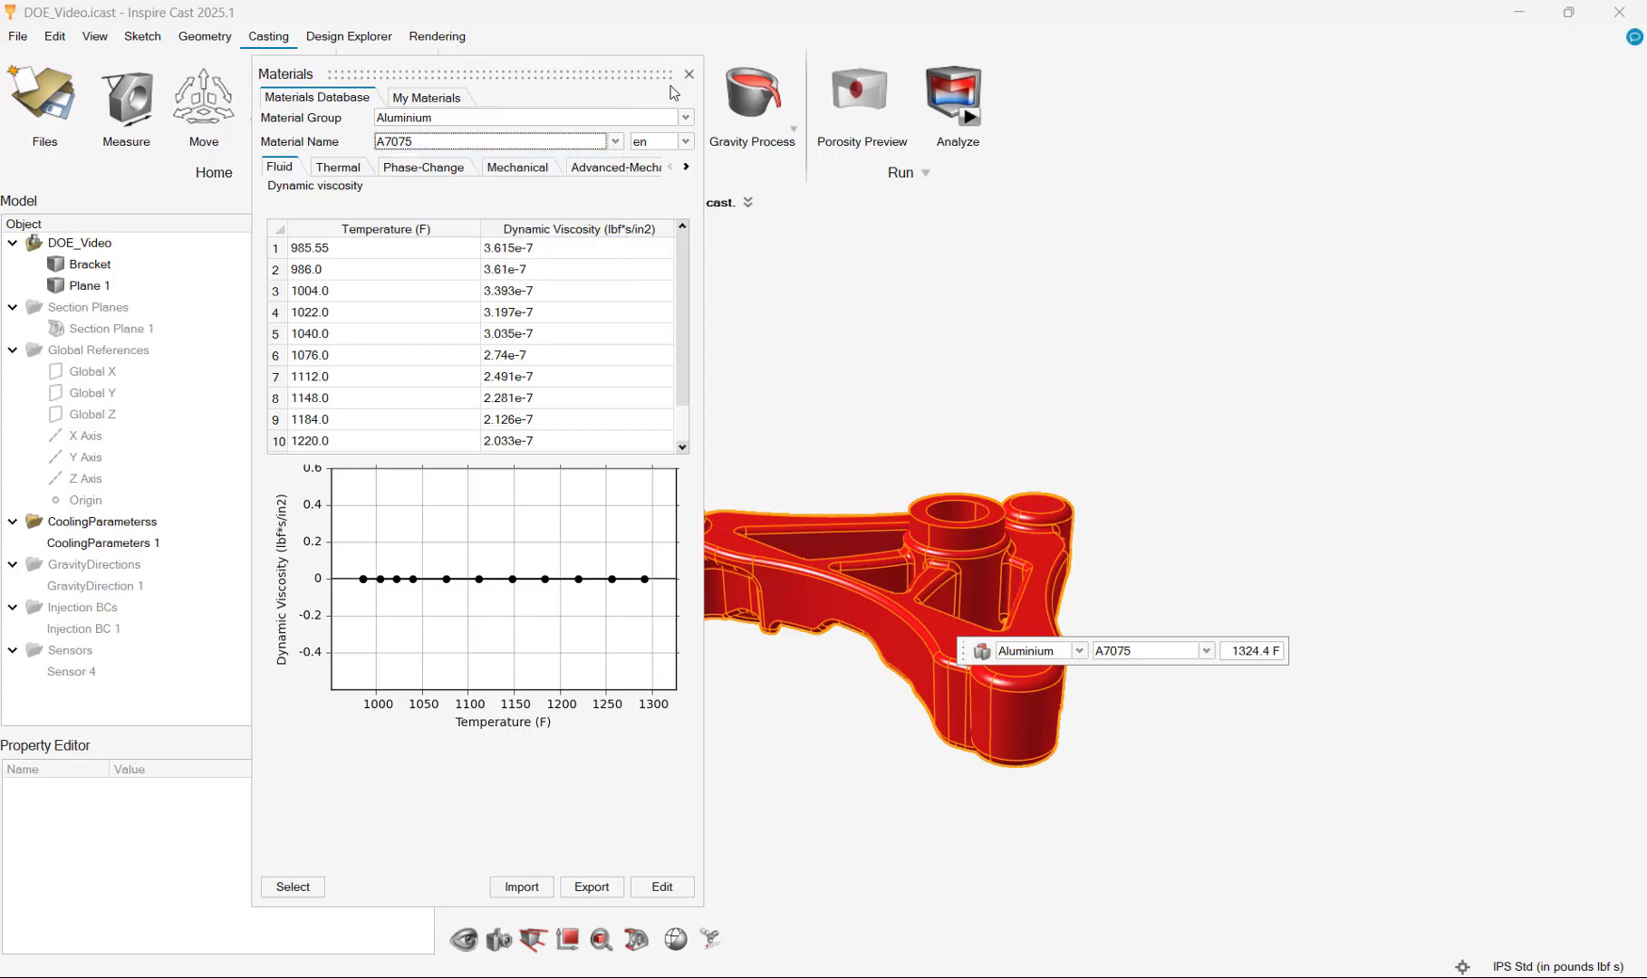
{"action": "left_click", "coordinate": [689, 75]}
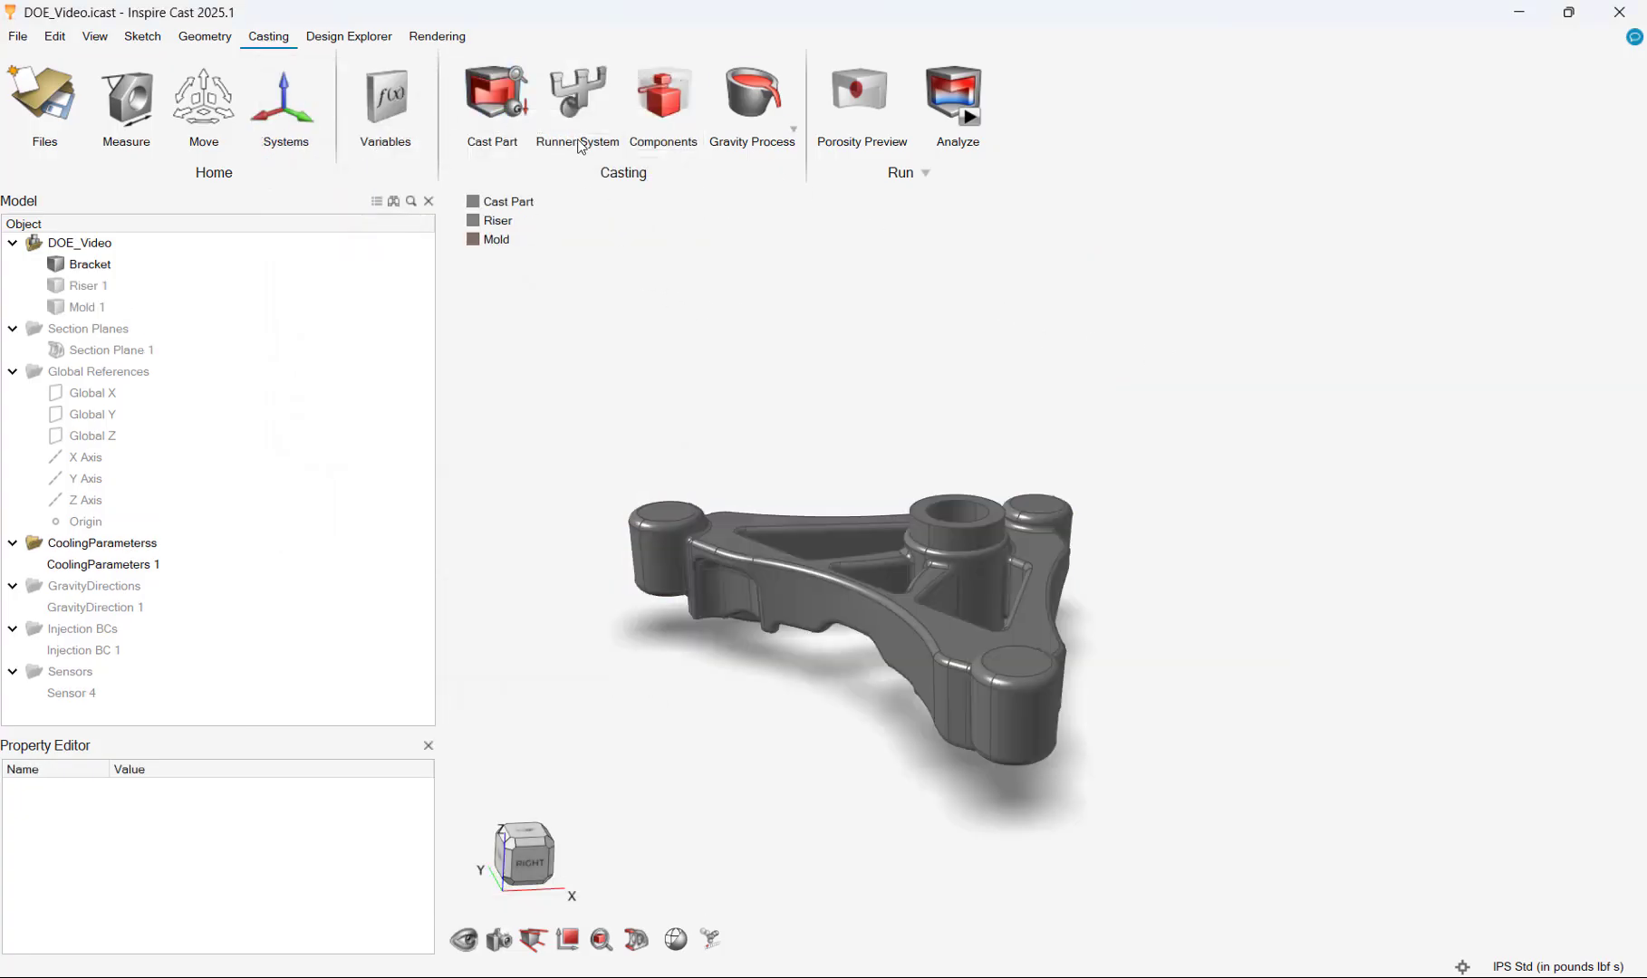
Check the gravity direction and the injection boundary condition settings on the ring face of the bracket's central boss.
{"action": "left_click", "coordinate": [520, 111]}
{"action": "right_click_drag", "start_coordinate": [898, 466], "coordinate": [903, 458]}
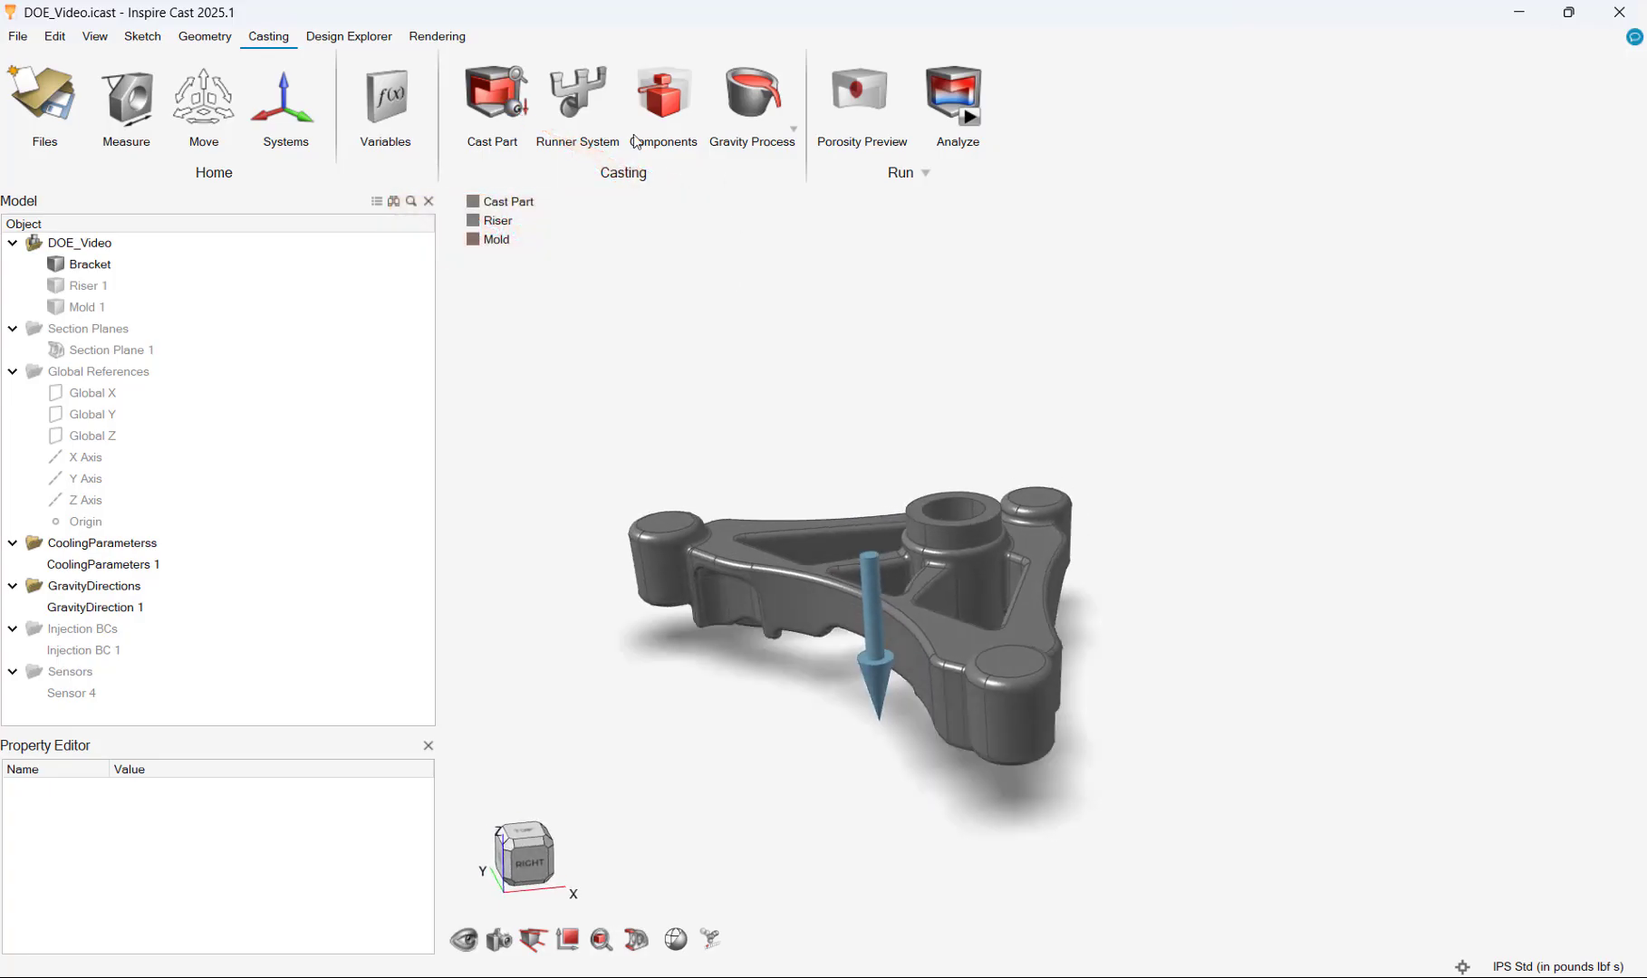
{"action": "left_click", "coordinate": [571, 86]}
{"action": "left_click", "coordinate": [790, 226]}
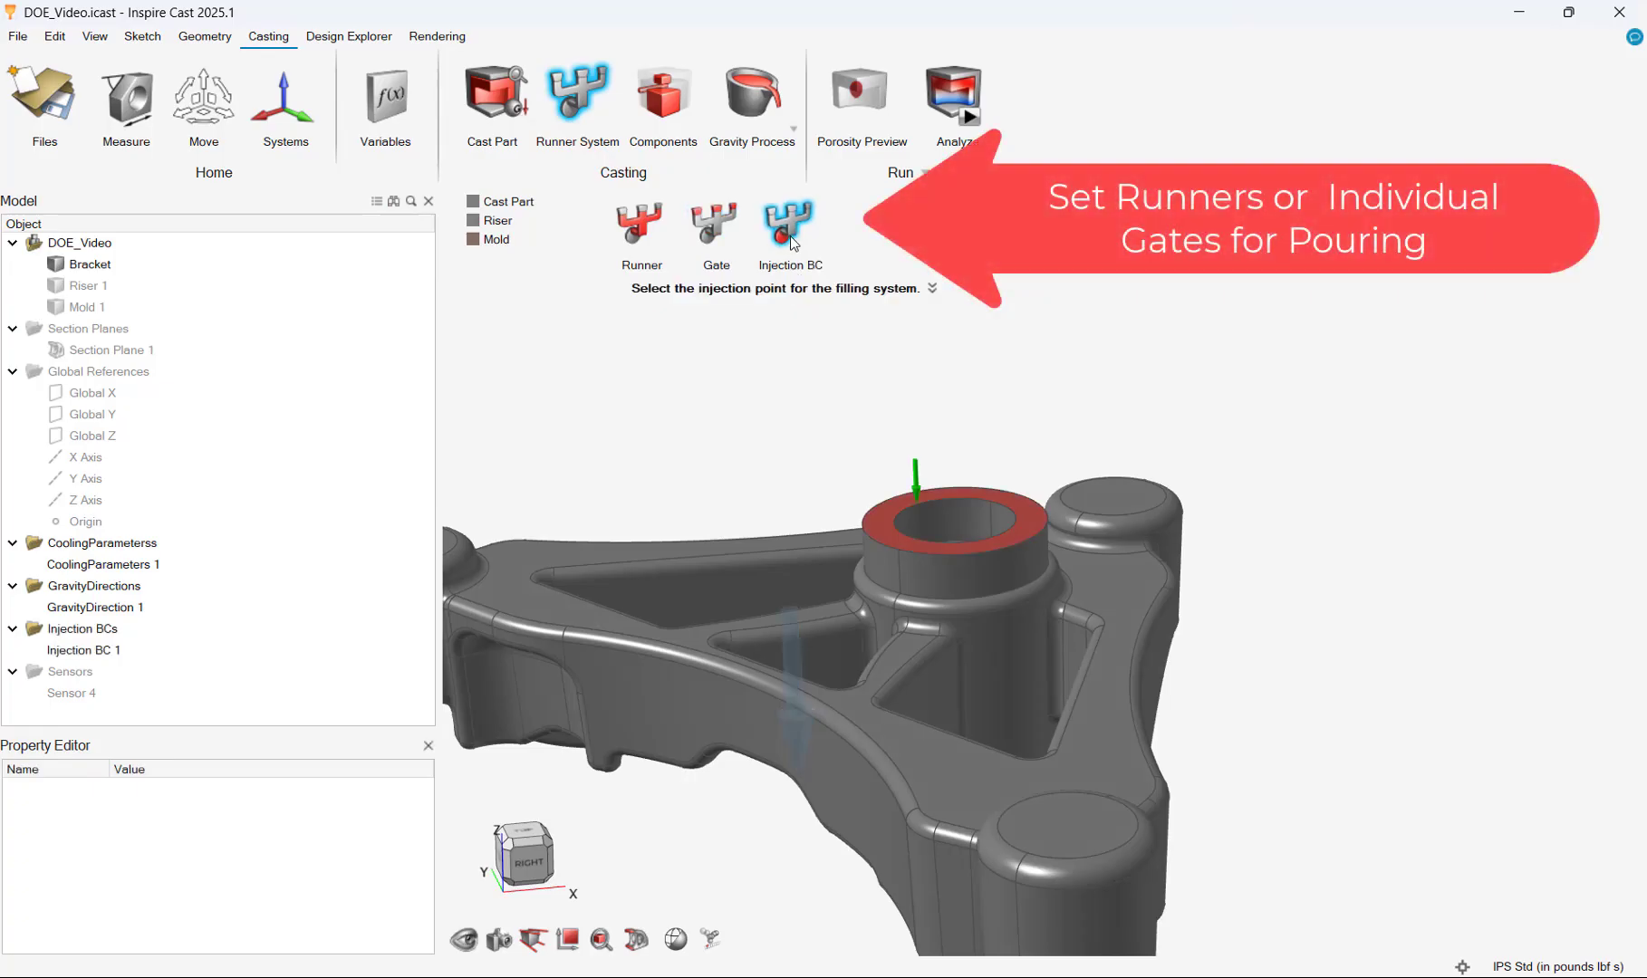
{"action": "left_click", "coordinate": [888, 530]}
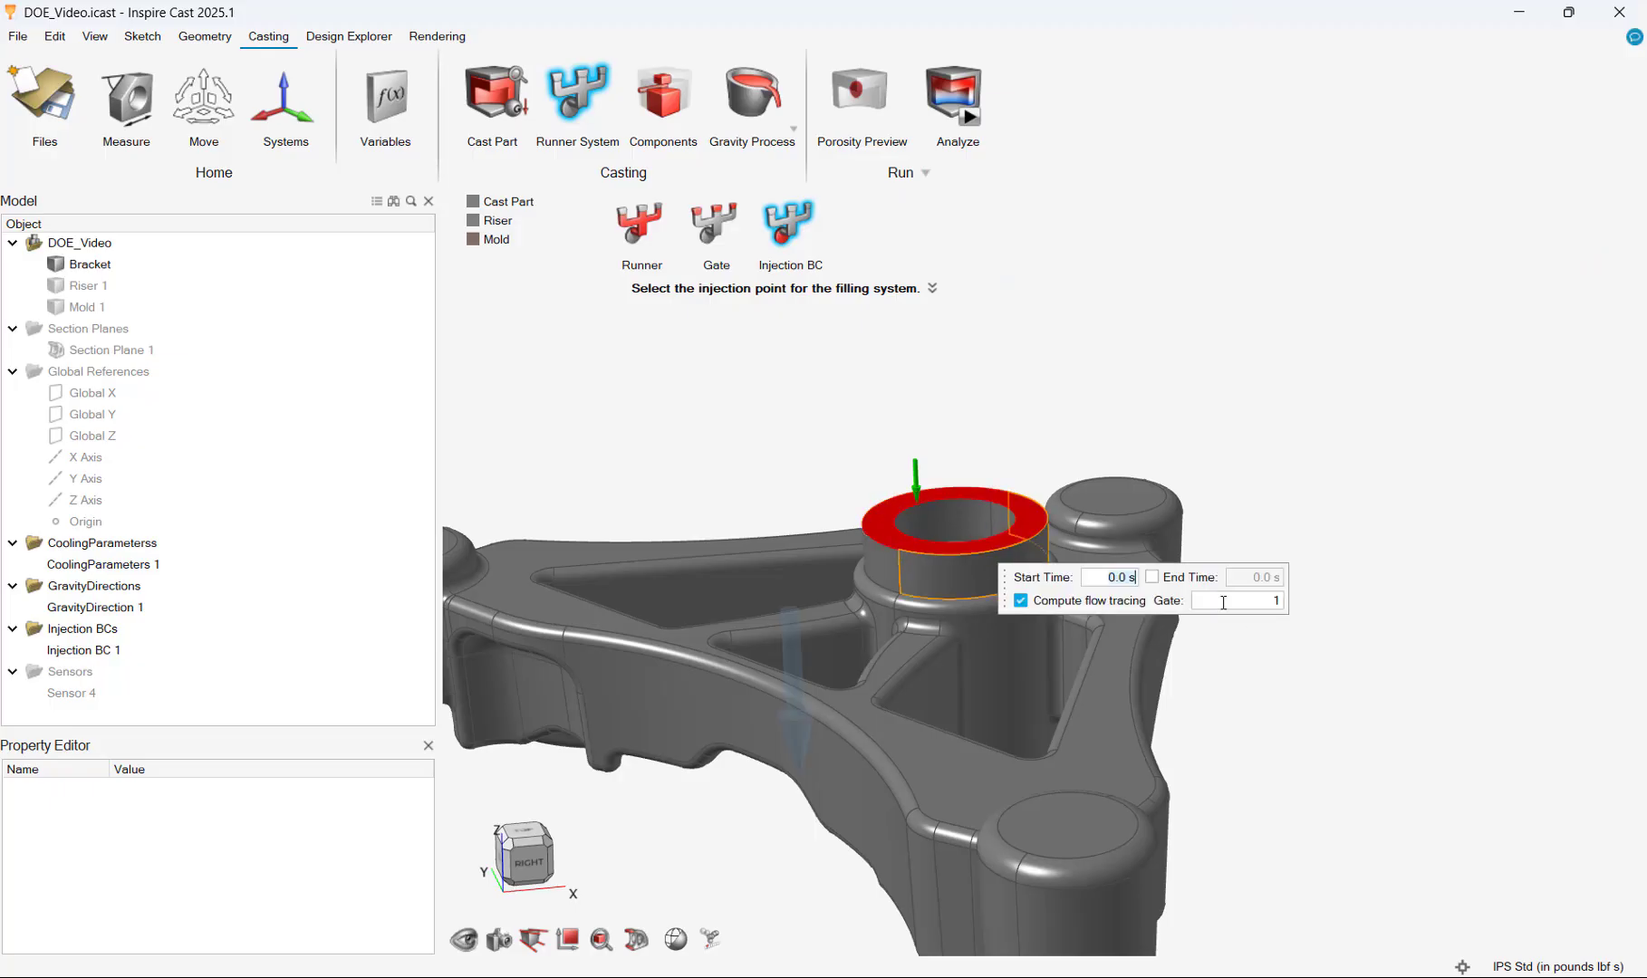
{"action": "key", "text": "Escape"}
Set the mold material to Green-Sand.
{"action": "left_click", "coordinate": [663, 95]}
{"action": "left_click", "coordinate": [1171, 226]}
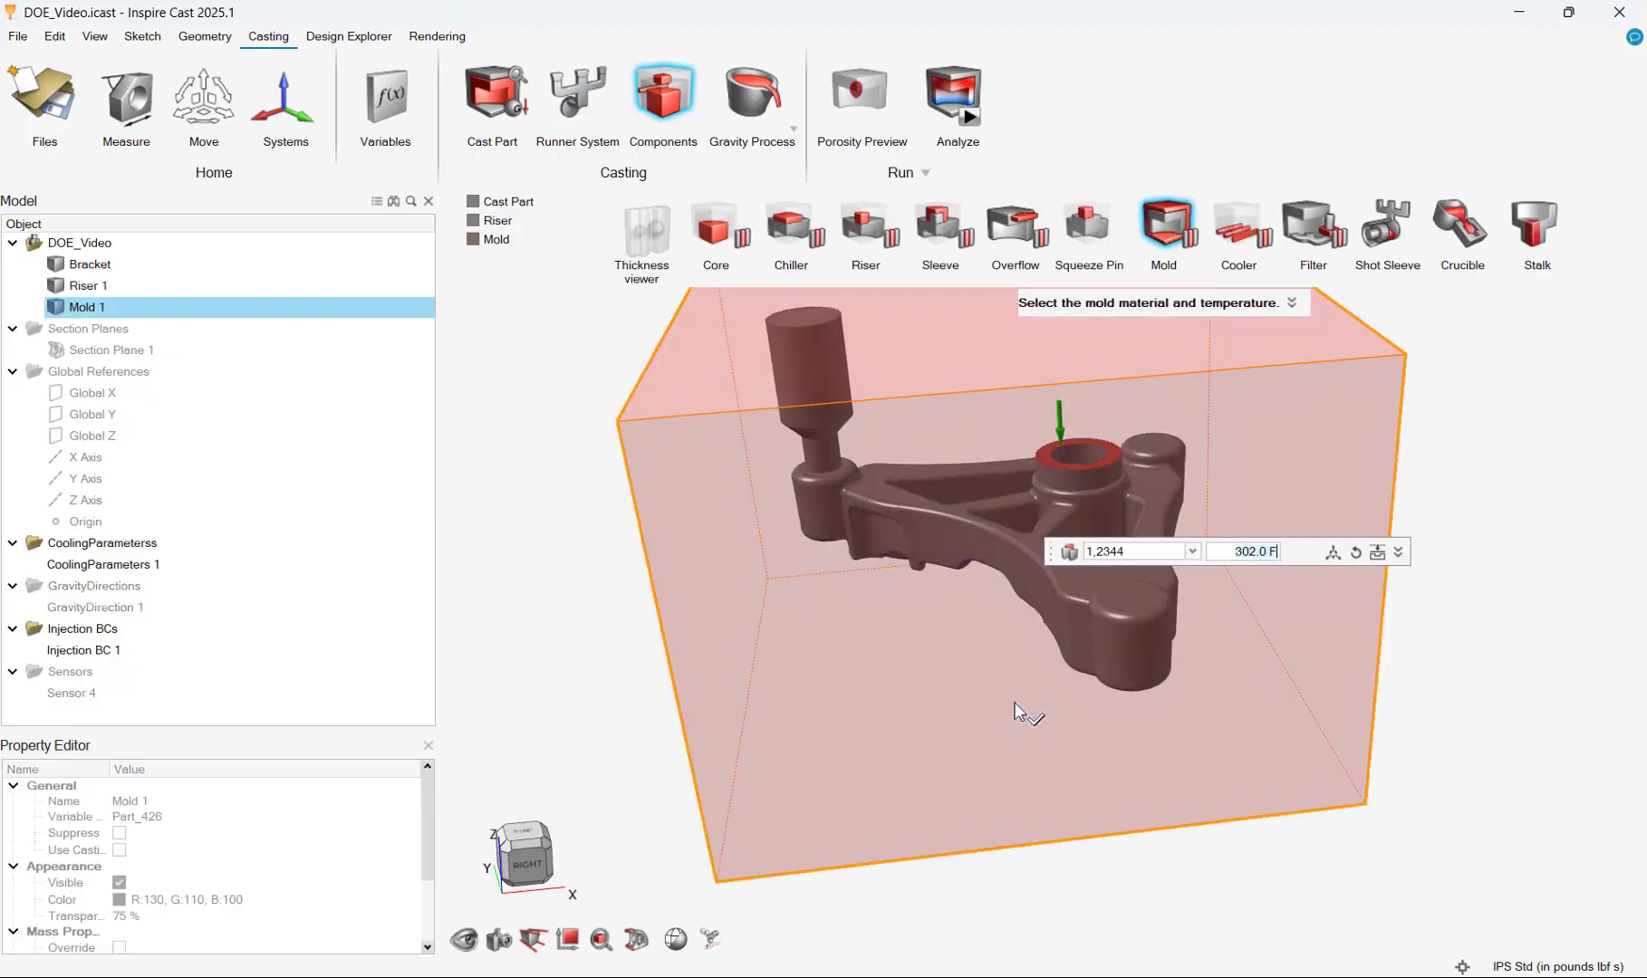
{"action": "left_click", "coordinate": [1146, 599]}
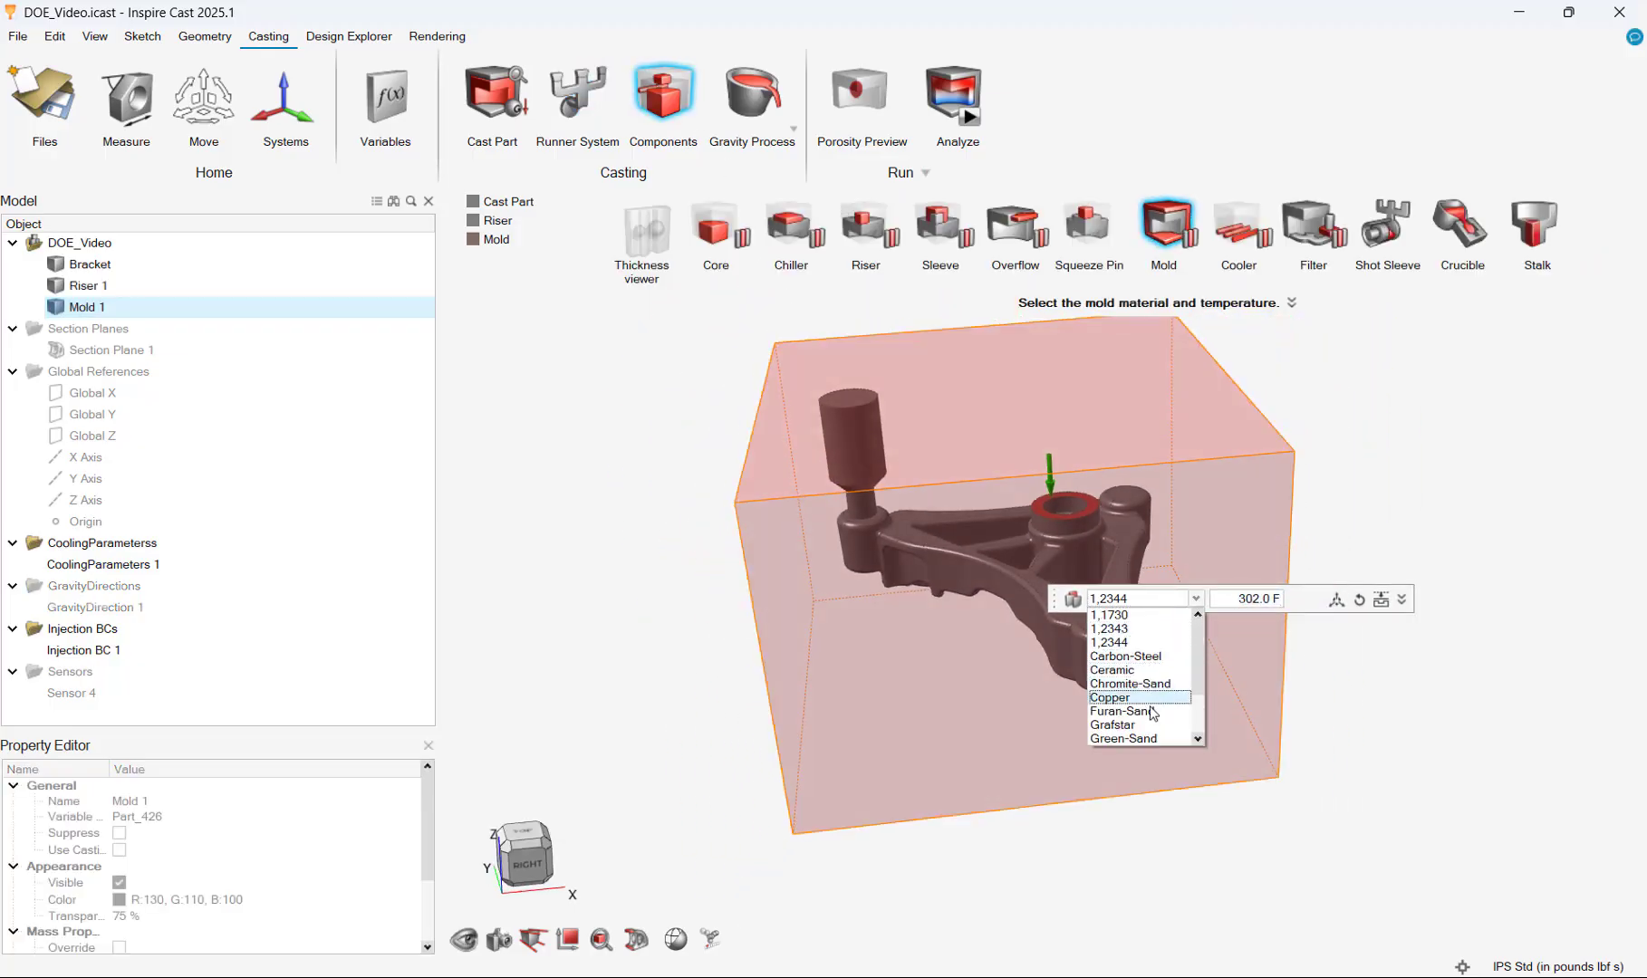
{"action": "left_click", "coordinate": [1123, 740]}
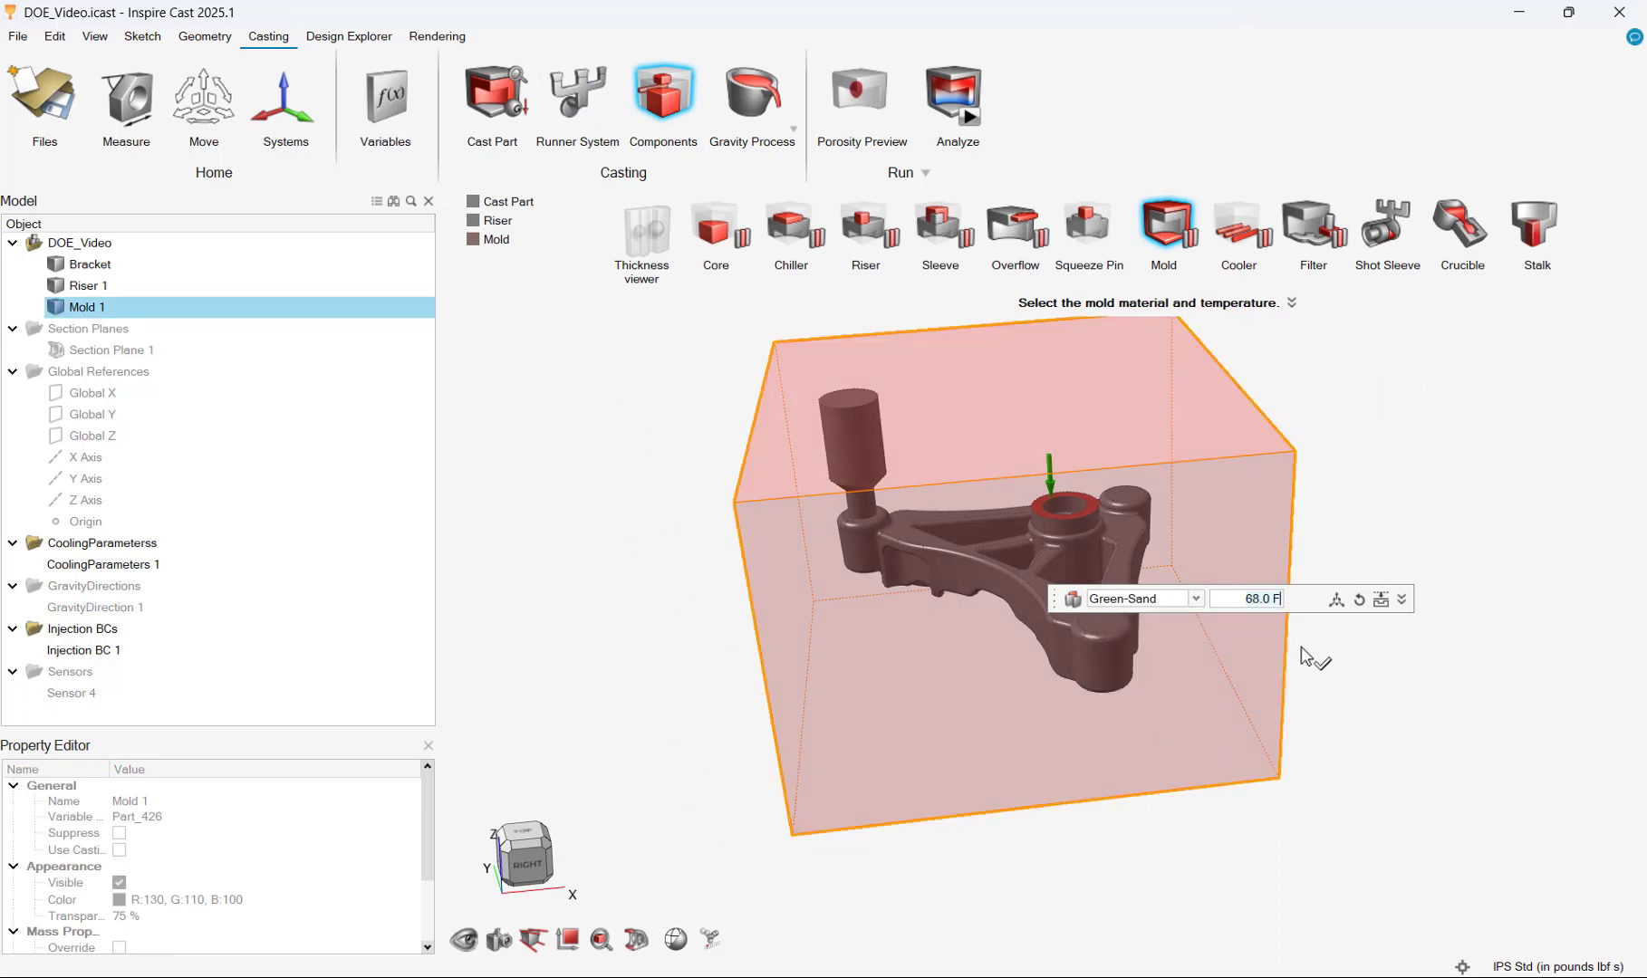
{"action": "right_click_drag", "start_coordinate": [926, 575], "coordinate": [964, 554]}
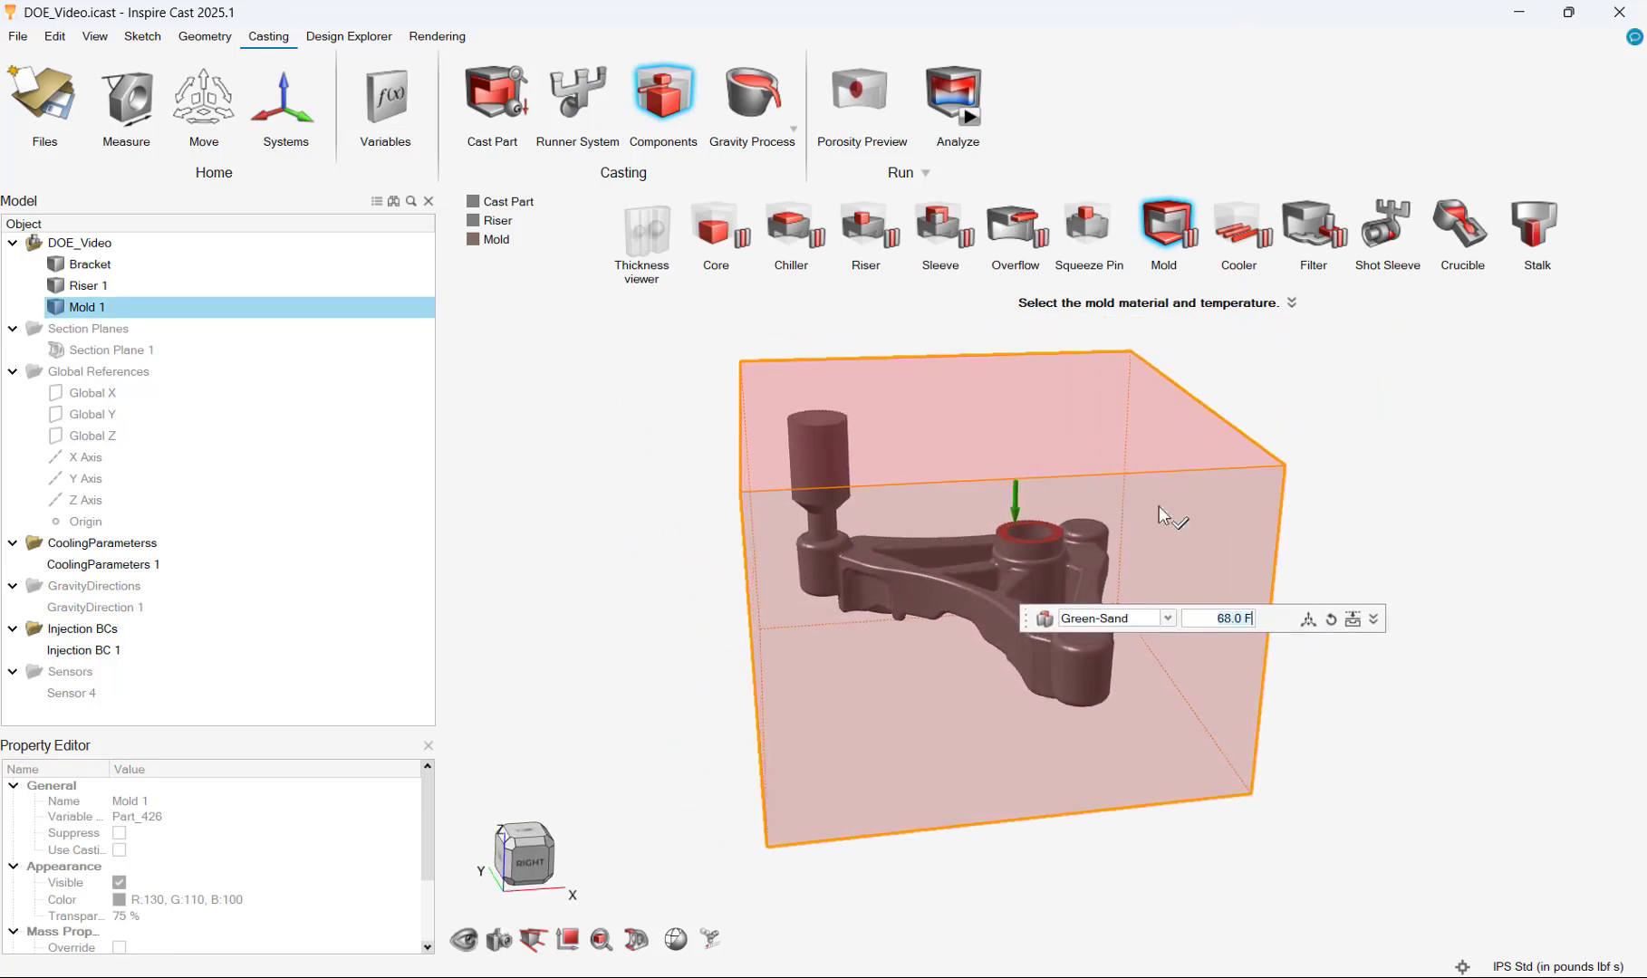
{"action": "key", "text": "Escape"}
Set the gravity process to use spoon height as its pour setting.
{"action": "left_click", "coordinate": [755, 95]}
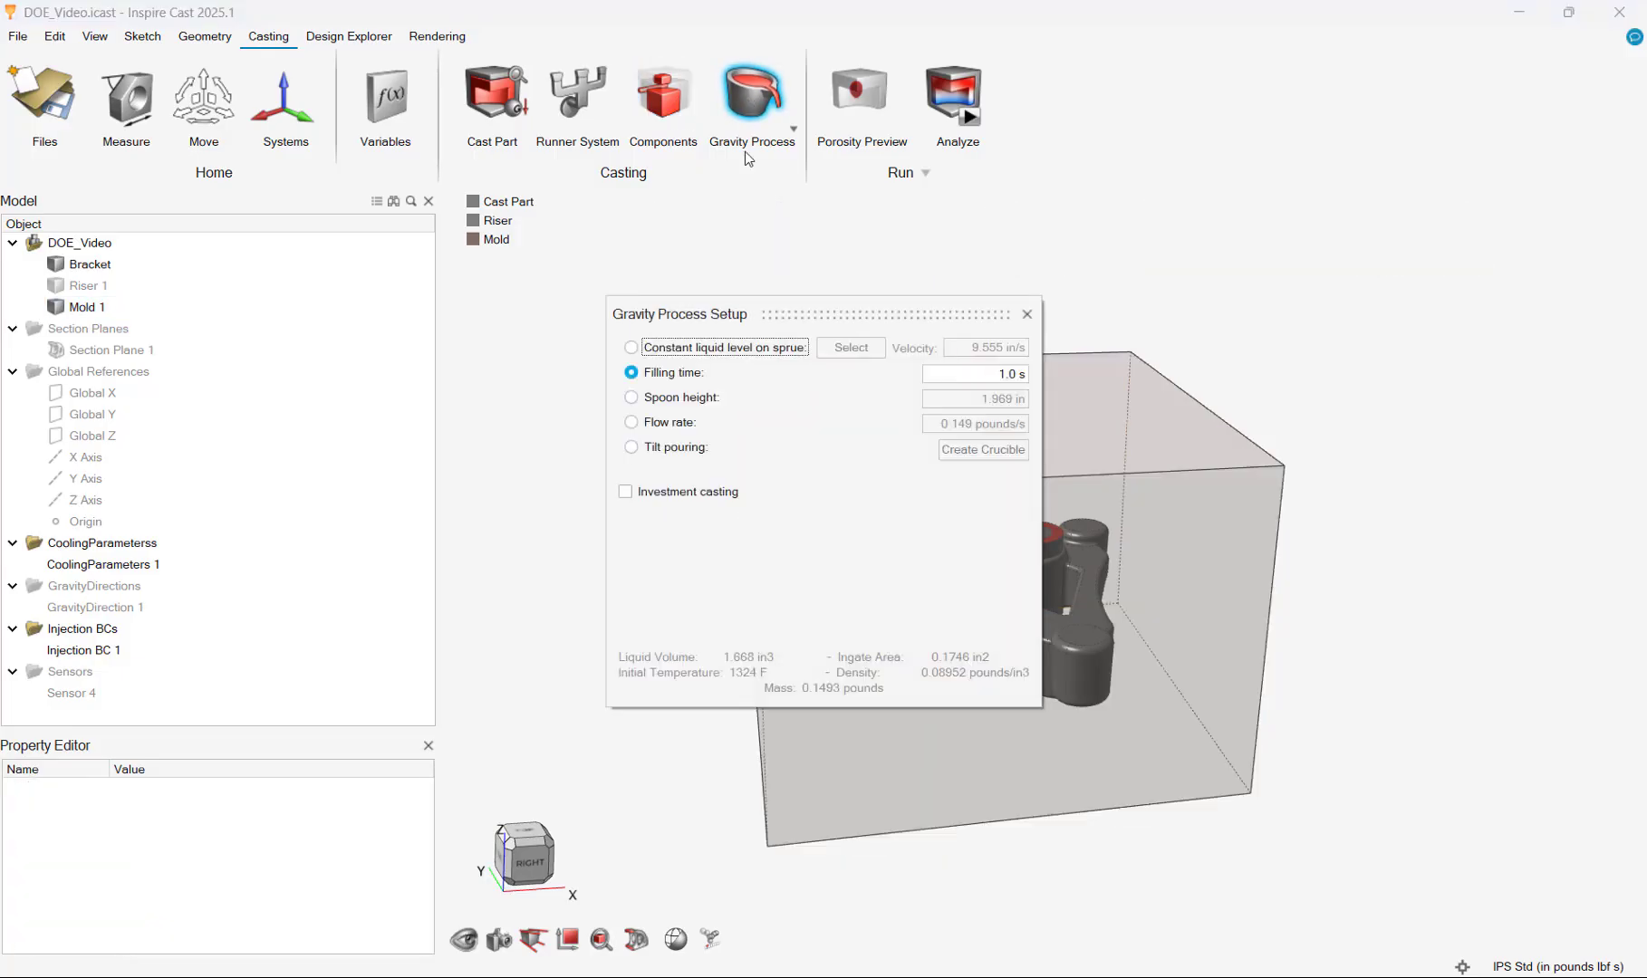
{"action": "left_click", "coordinate": [673, 404]}
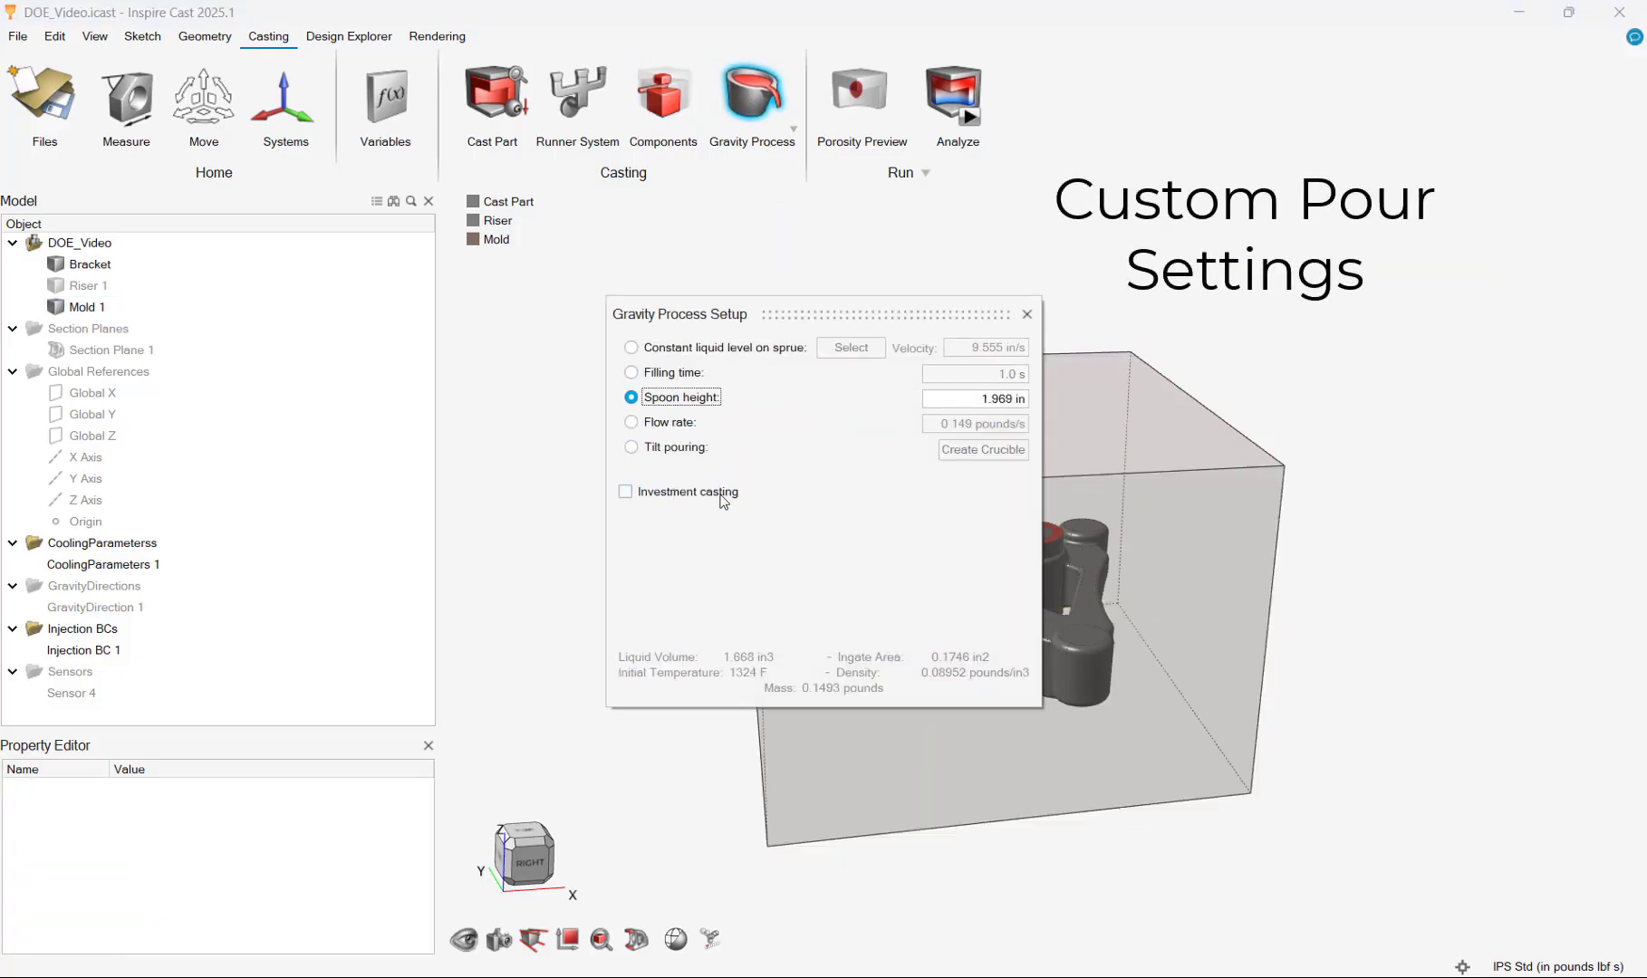
{"action": "left_click", "coordinate": [1025, 315]}
Examine the Casting Final run settings, including thickness, filling and solidification analysis options and open-mold temperature.
{"action": "left_click", "coordinate": [970, 117]}
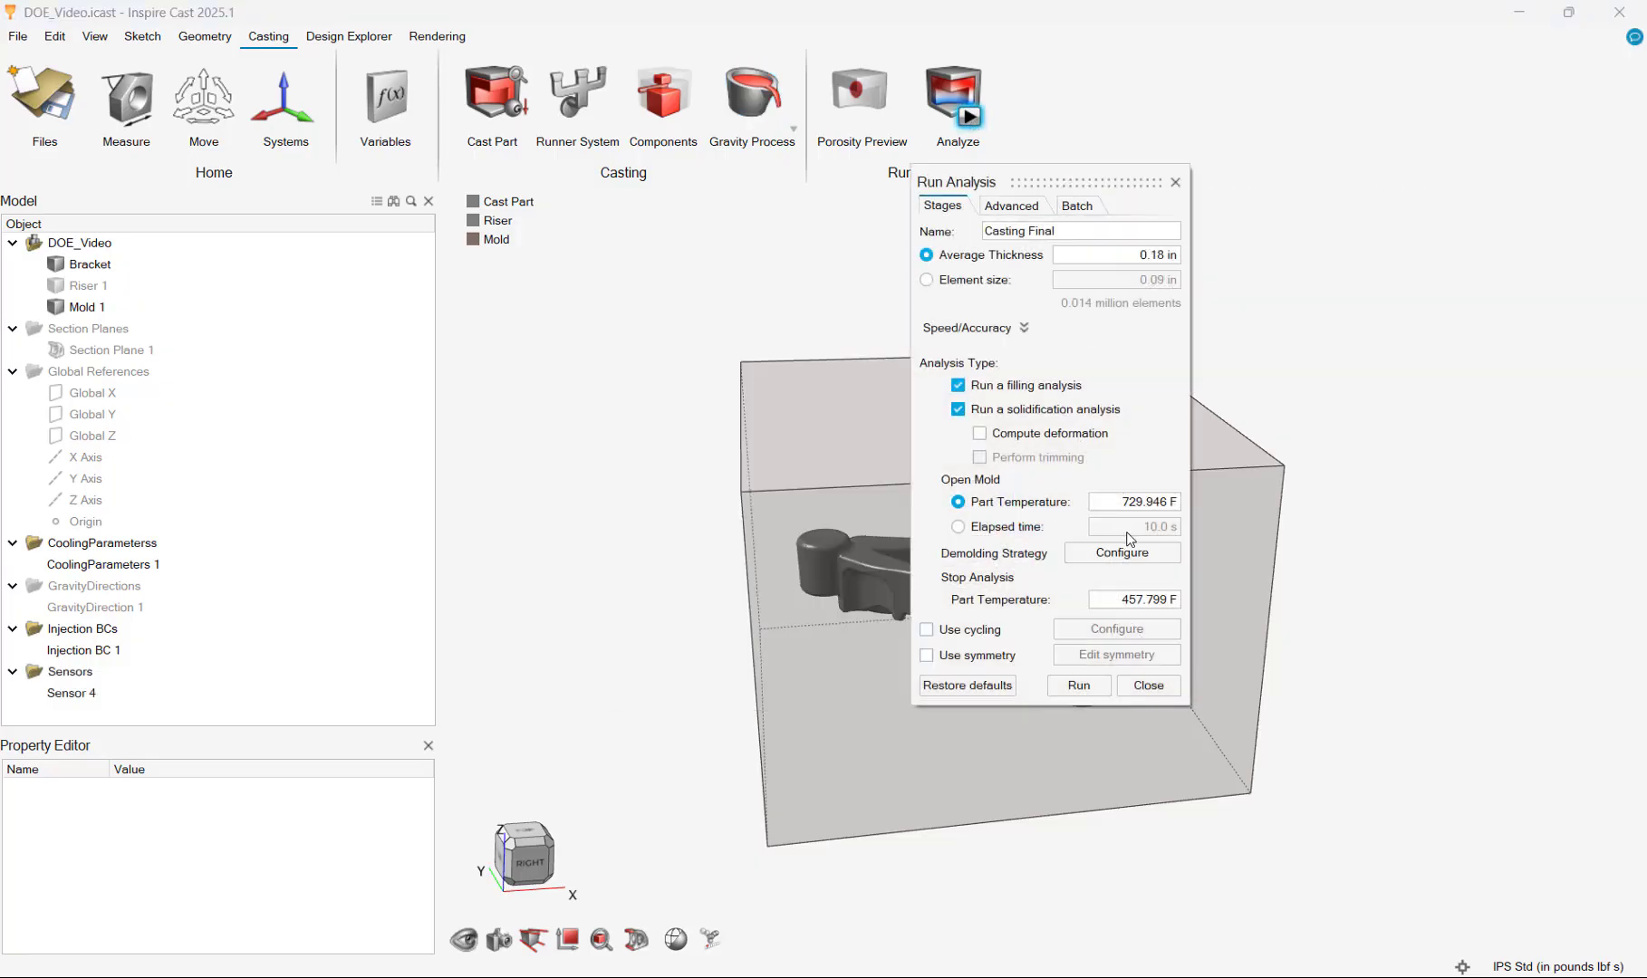
{"action": "left_click", "coordinate": [1145, 686]}
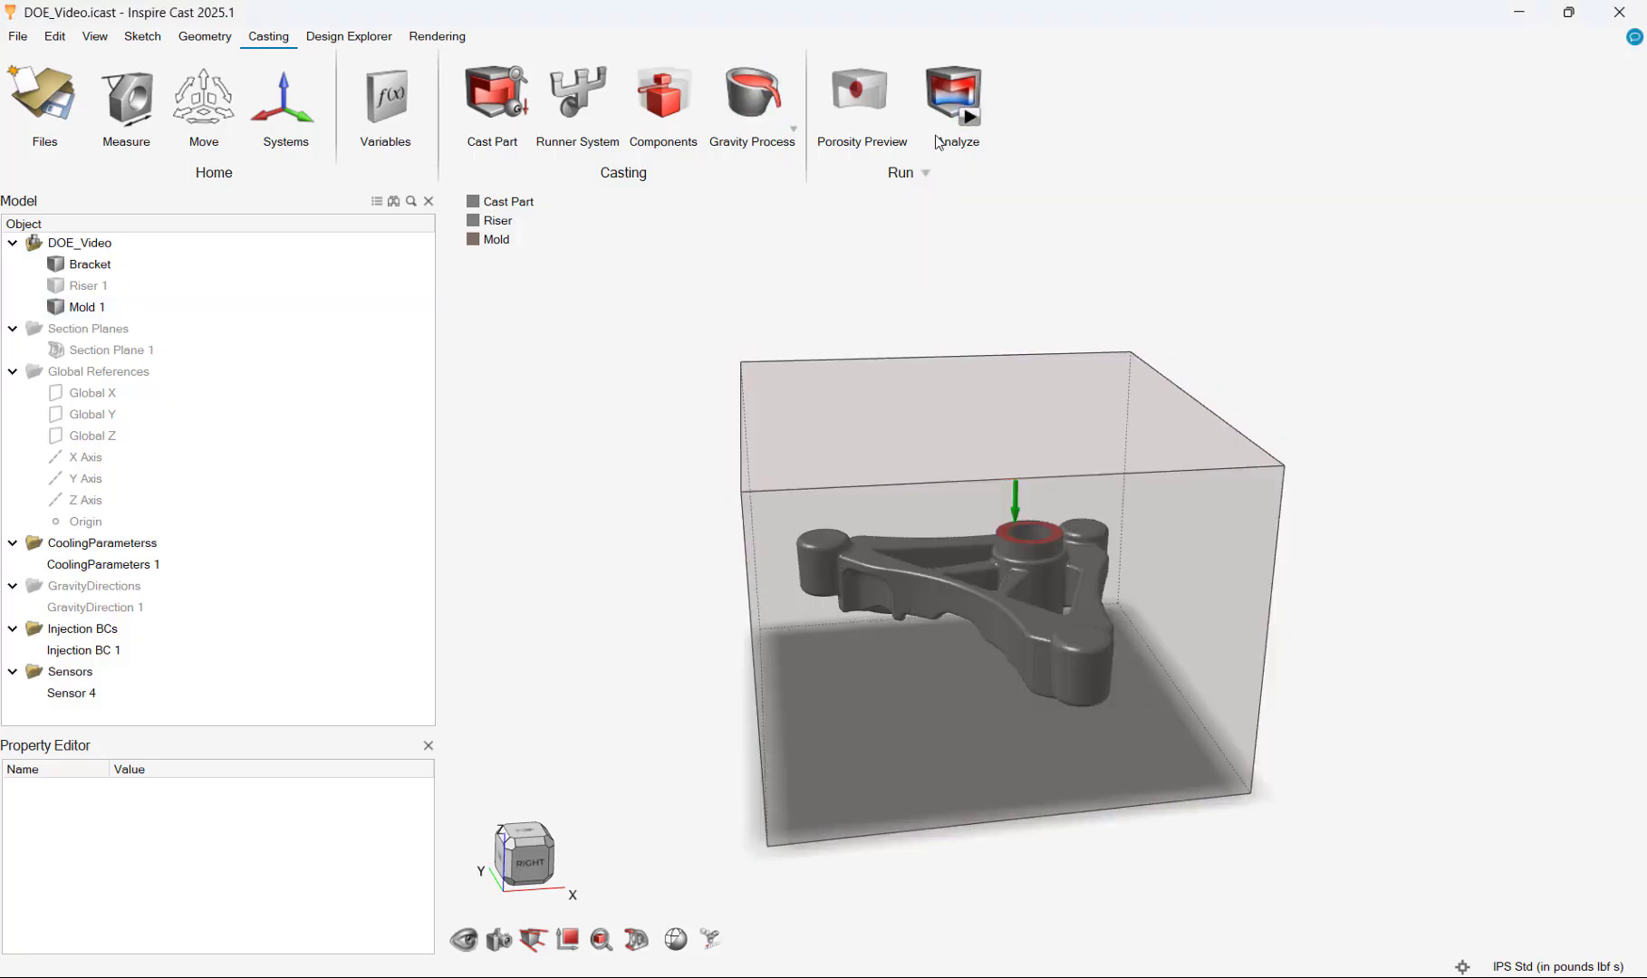
{"action": "left_click", "coordinate": [948, 99]}
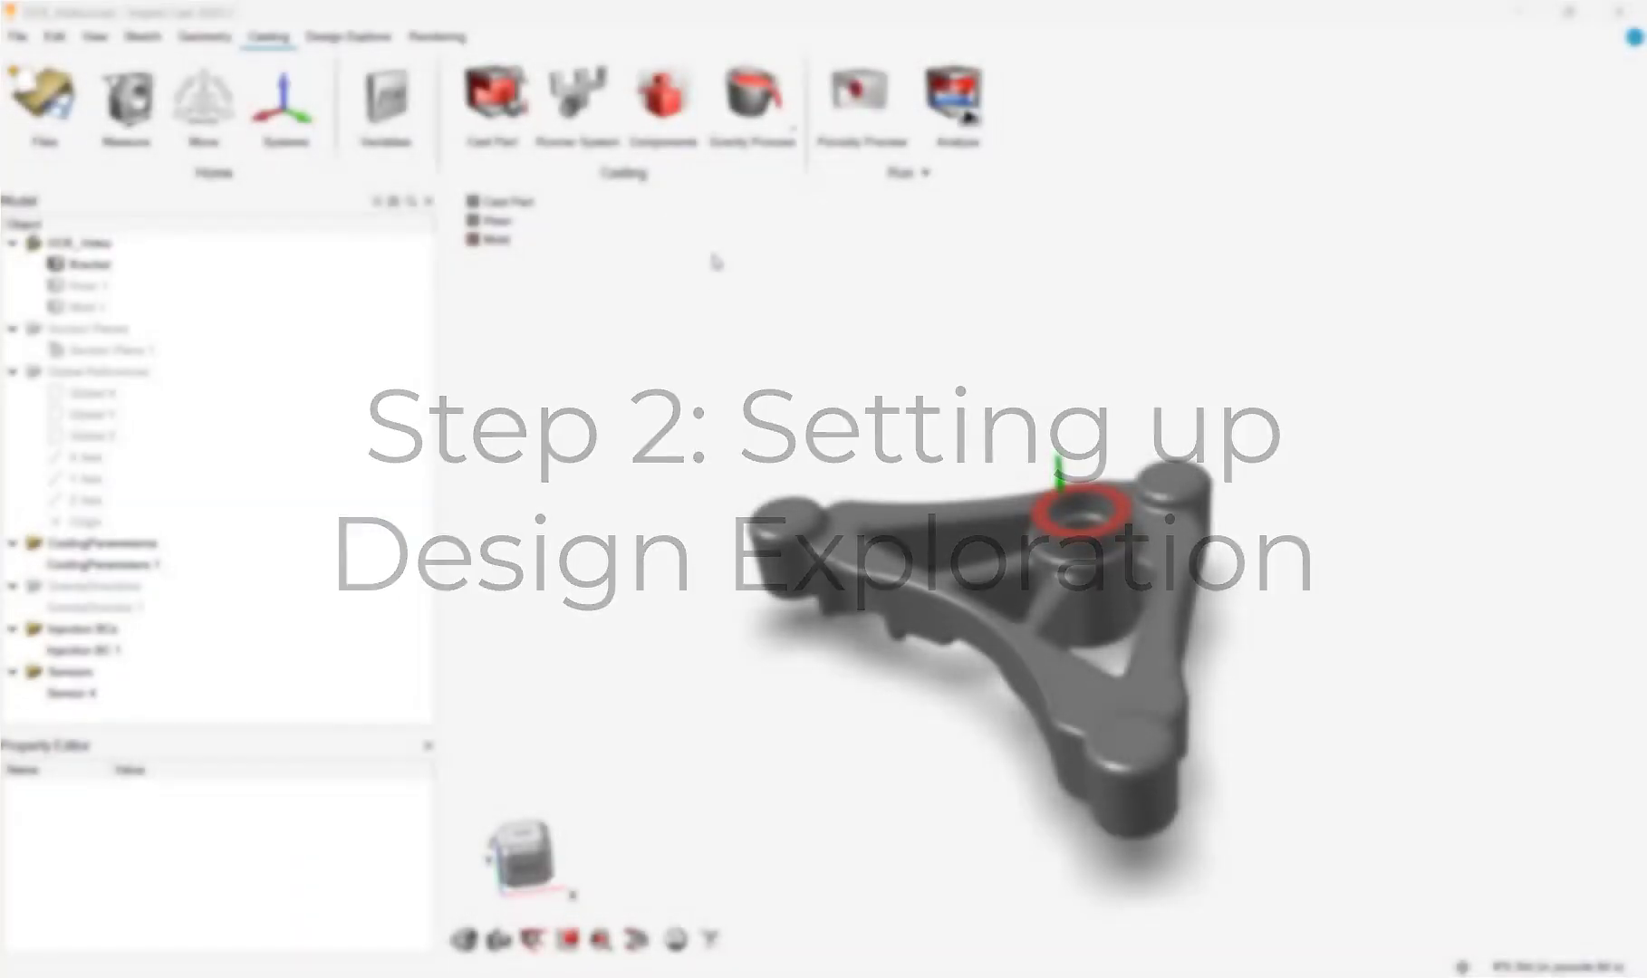
Use Push/Pull to inspect the variable options for the riser's main diameter and neck diameter.
{"action": "left_click", "coordinate": [669, 121]}
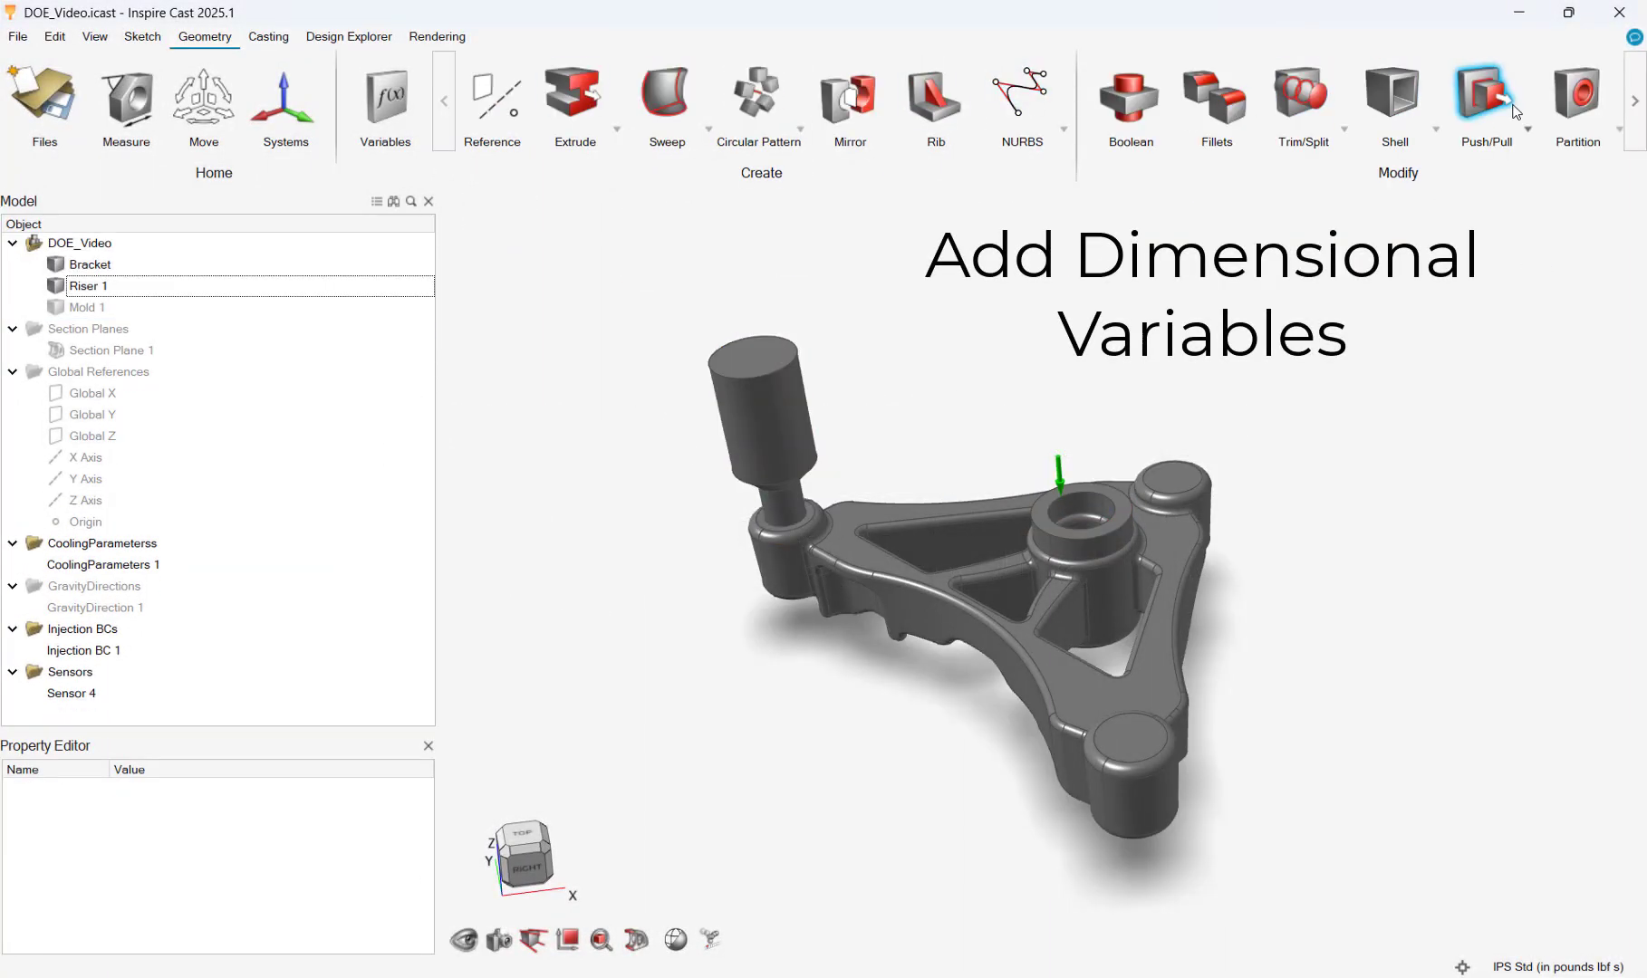
{"action": "left_click", "coordinate": [1486, 100]}
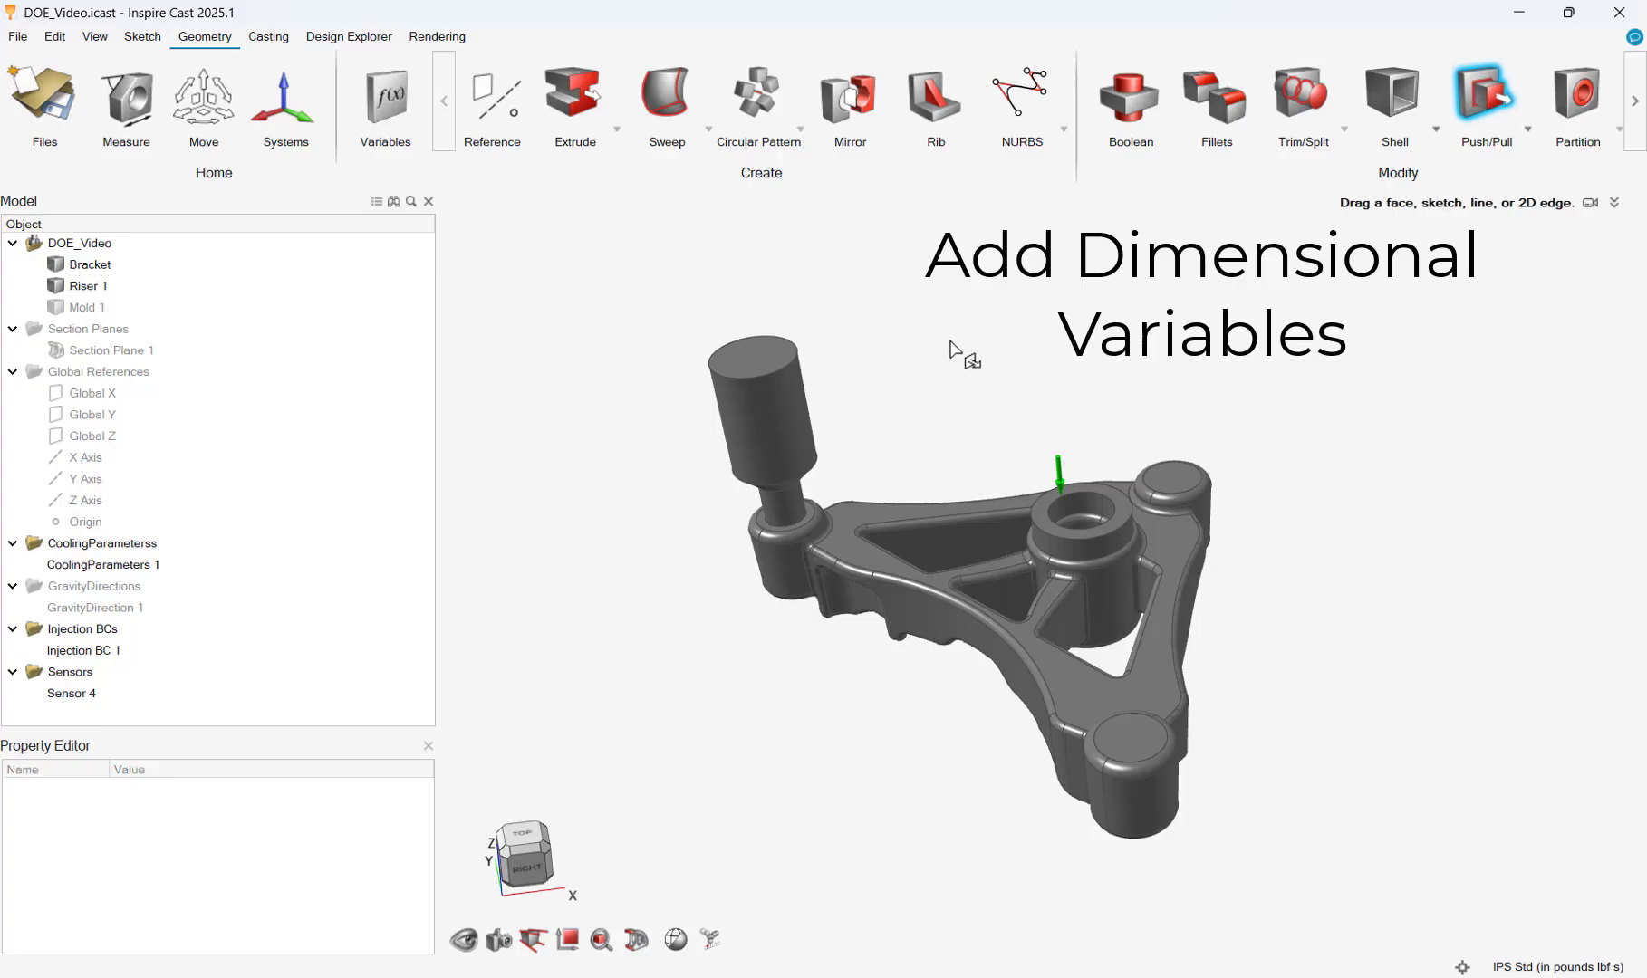
{"action": "left_click", "coordinate": [796, 423]}
{"action": "left_click", "coordinate": [996, 483]}
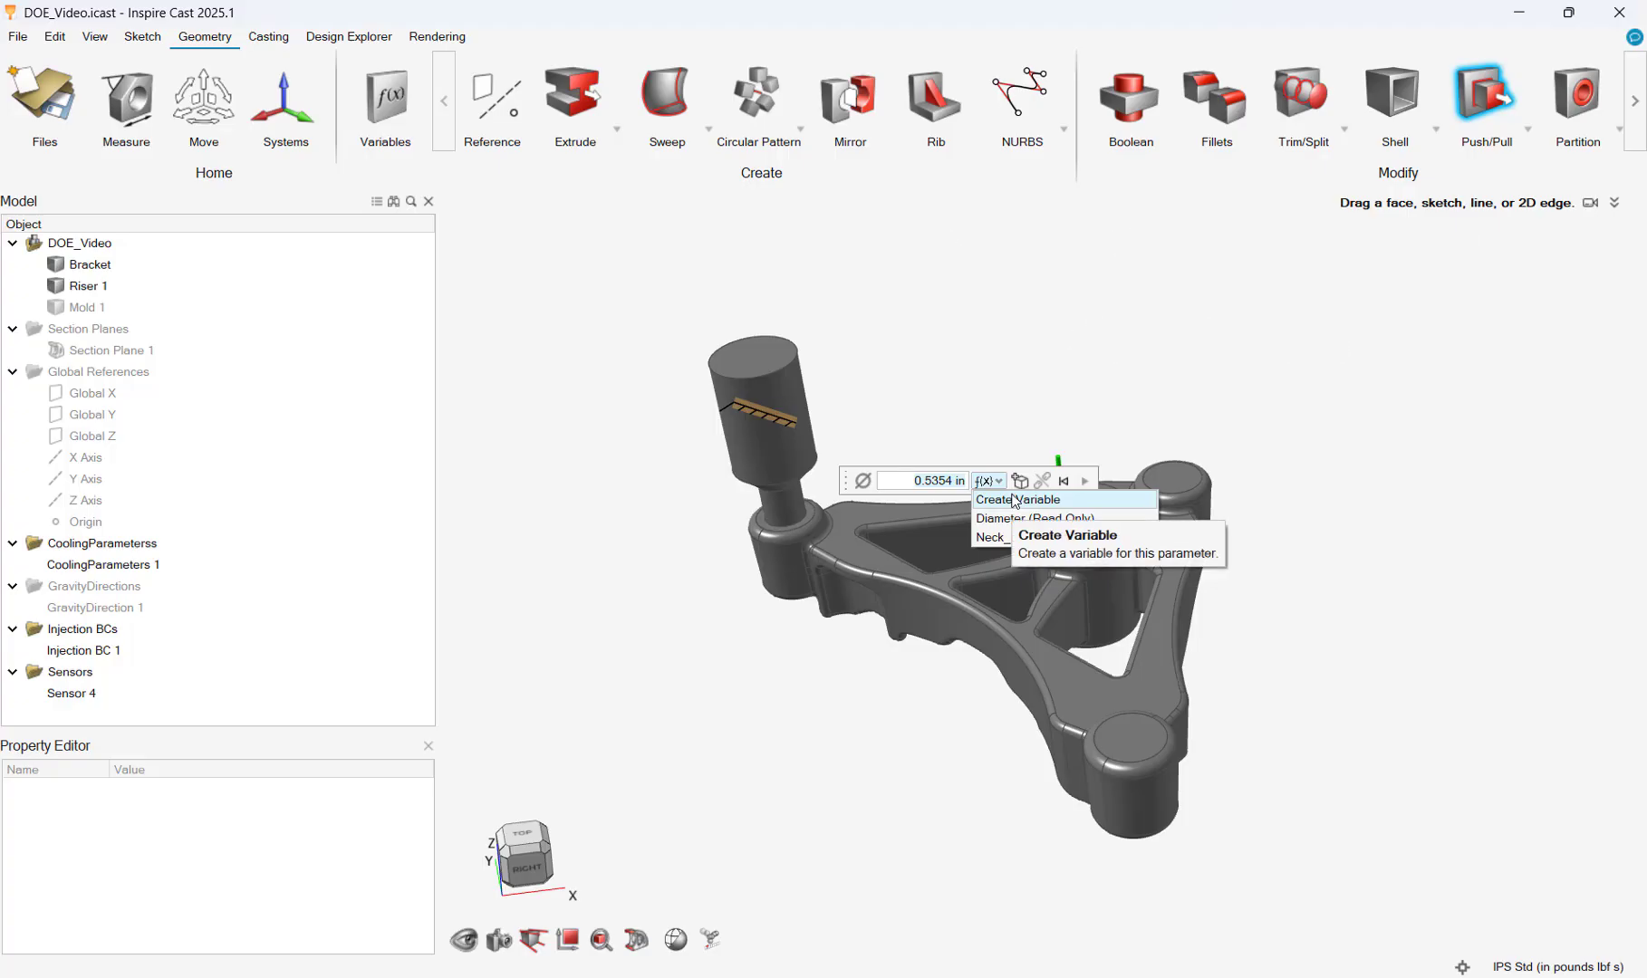
{"action": "left_click", "coordinate": [1007, 328]}
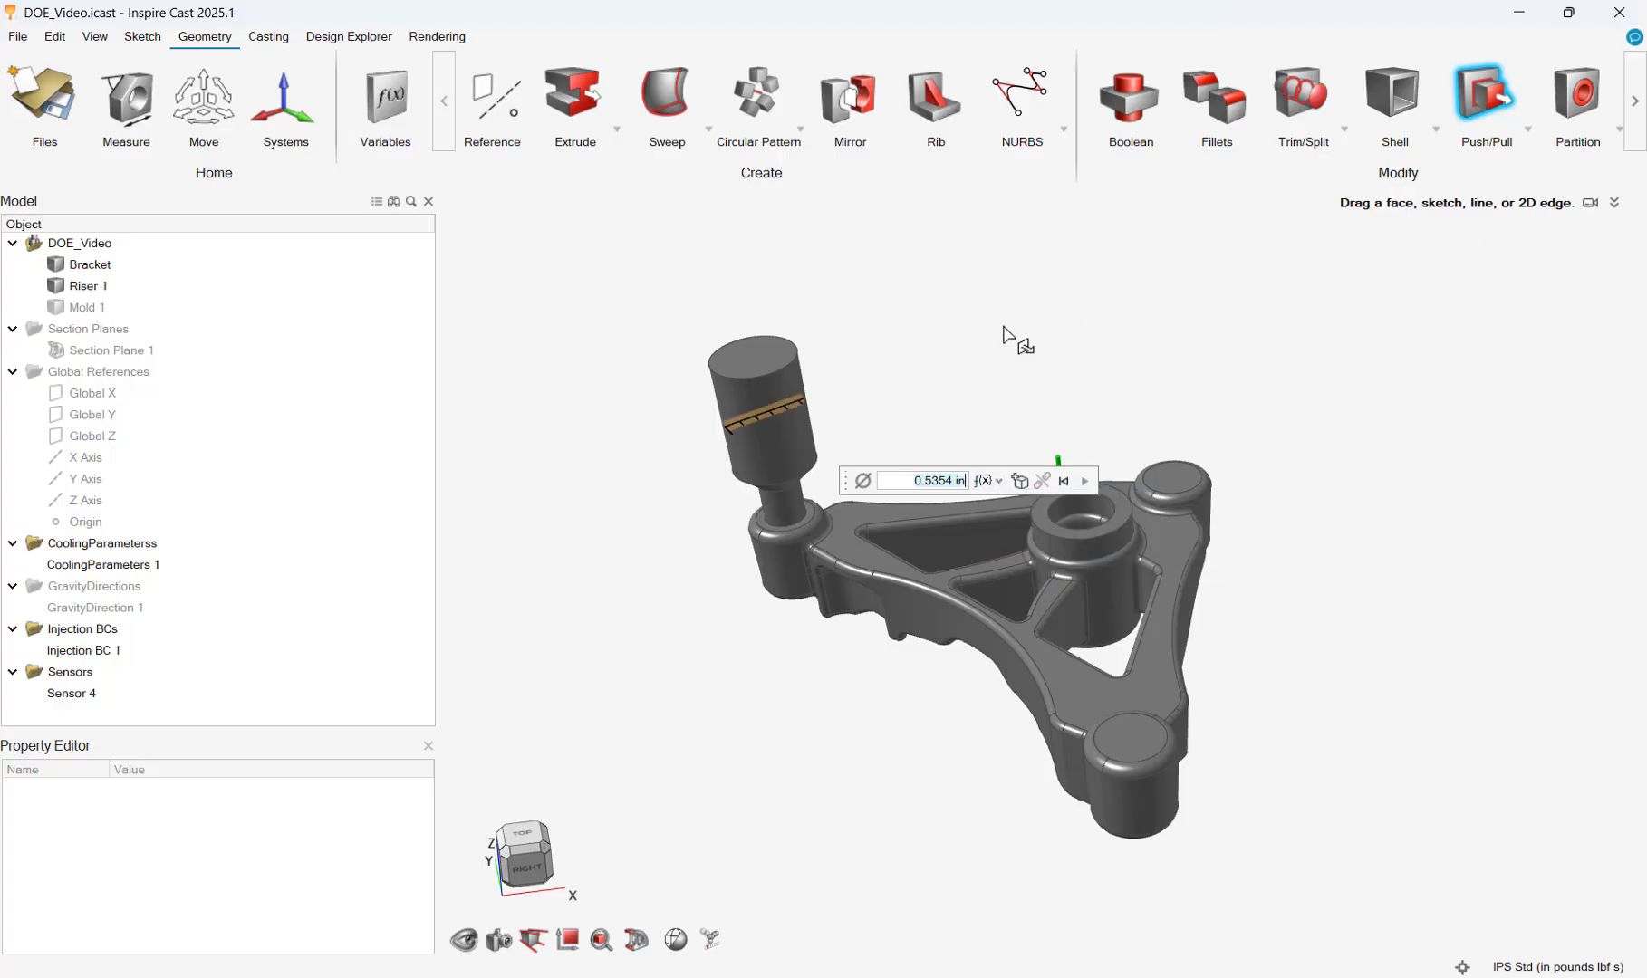
{"action": "left_click", "coordinate": [1006, 344]}
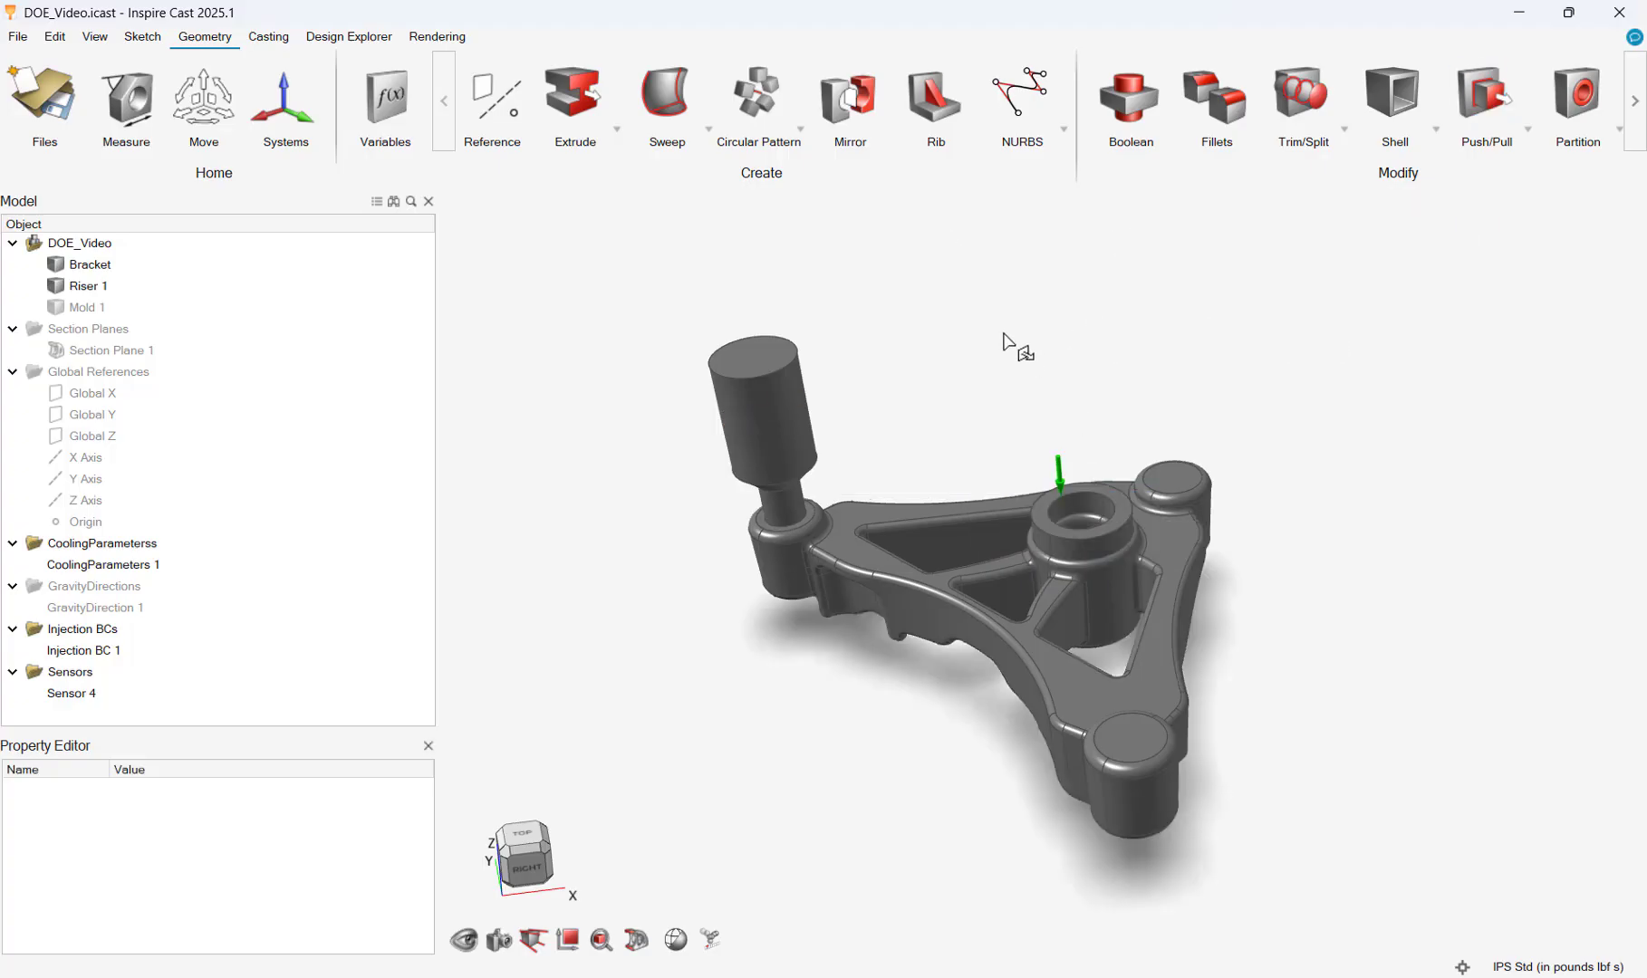
{"action": "left_click", "coordinate": [796, 501]}
{"action": "left_click", "coordinate": [992, 558]}
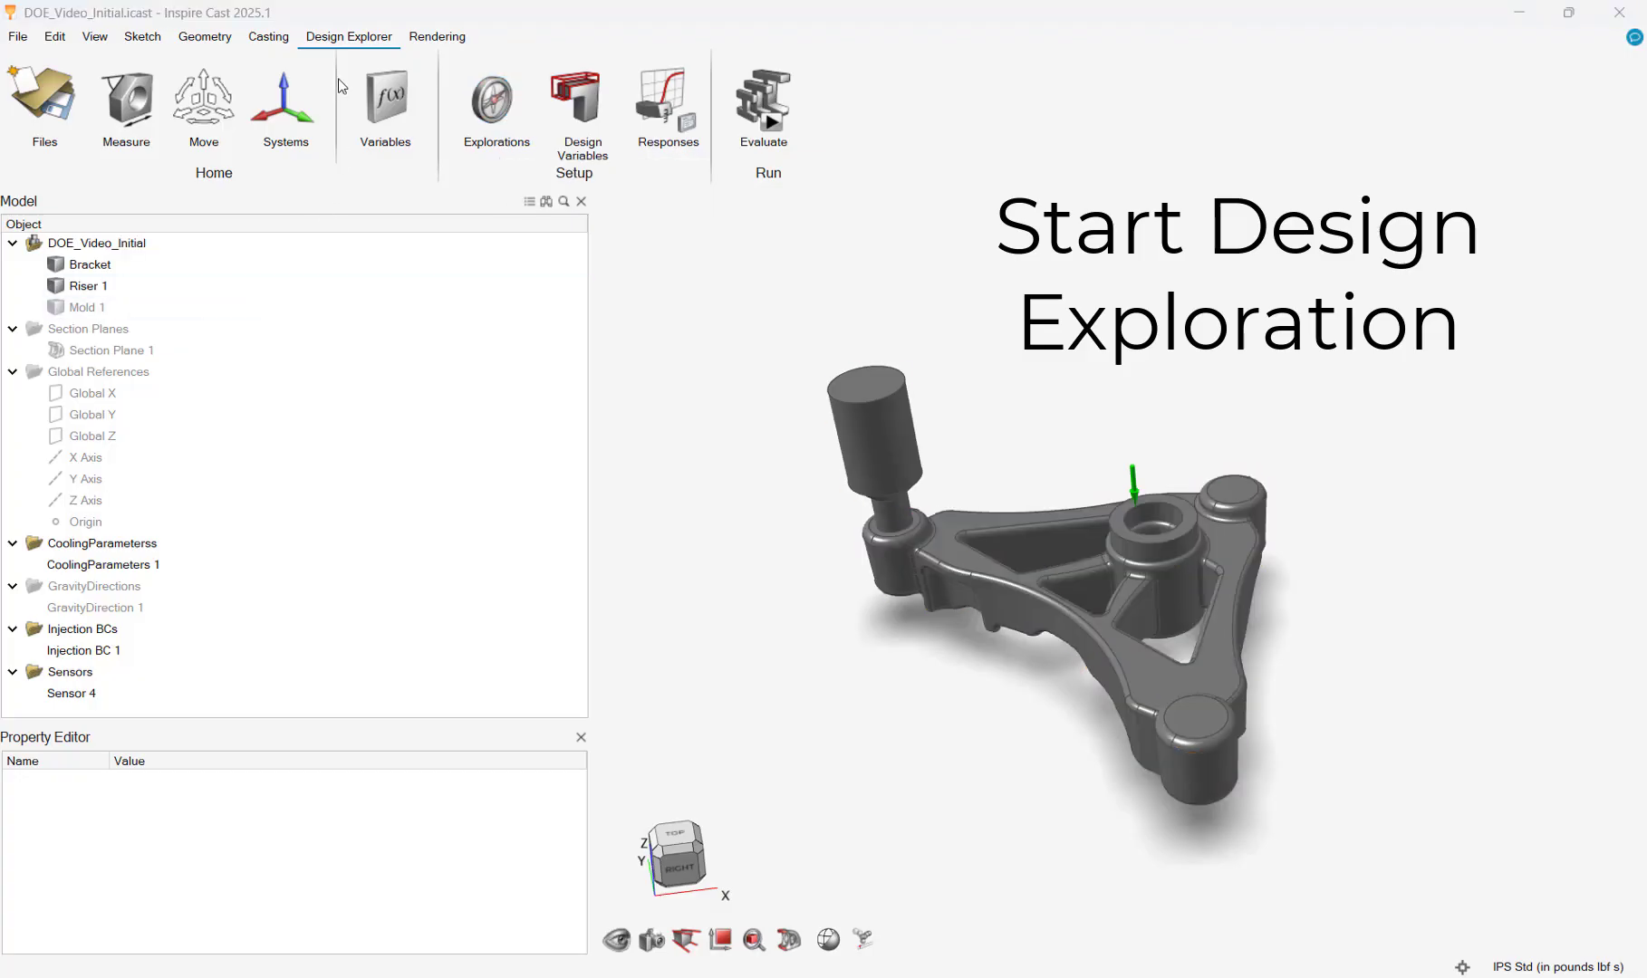
Add an Optimization exploration in the Design Explorer.
{"action": "left_click", "coordinate": [490, 117]}
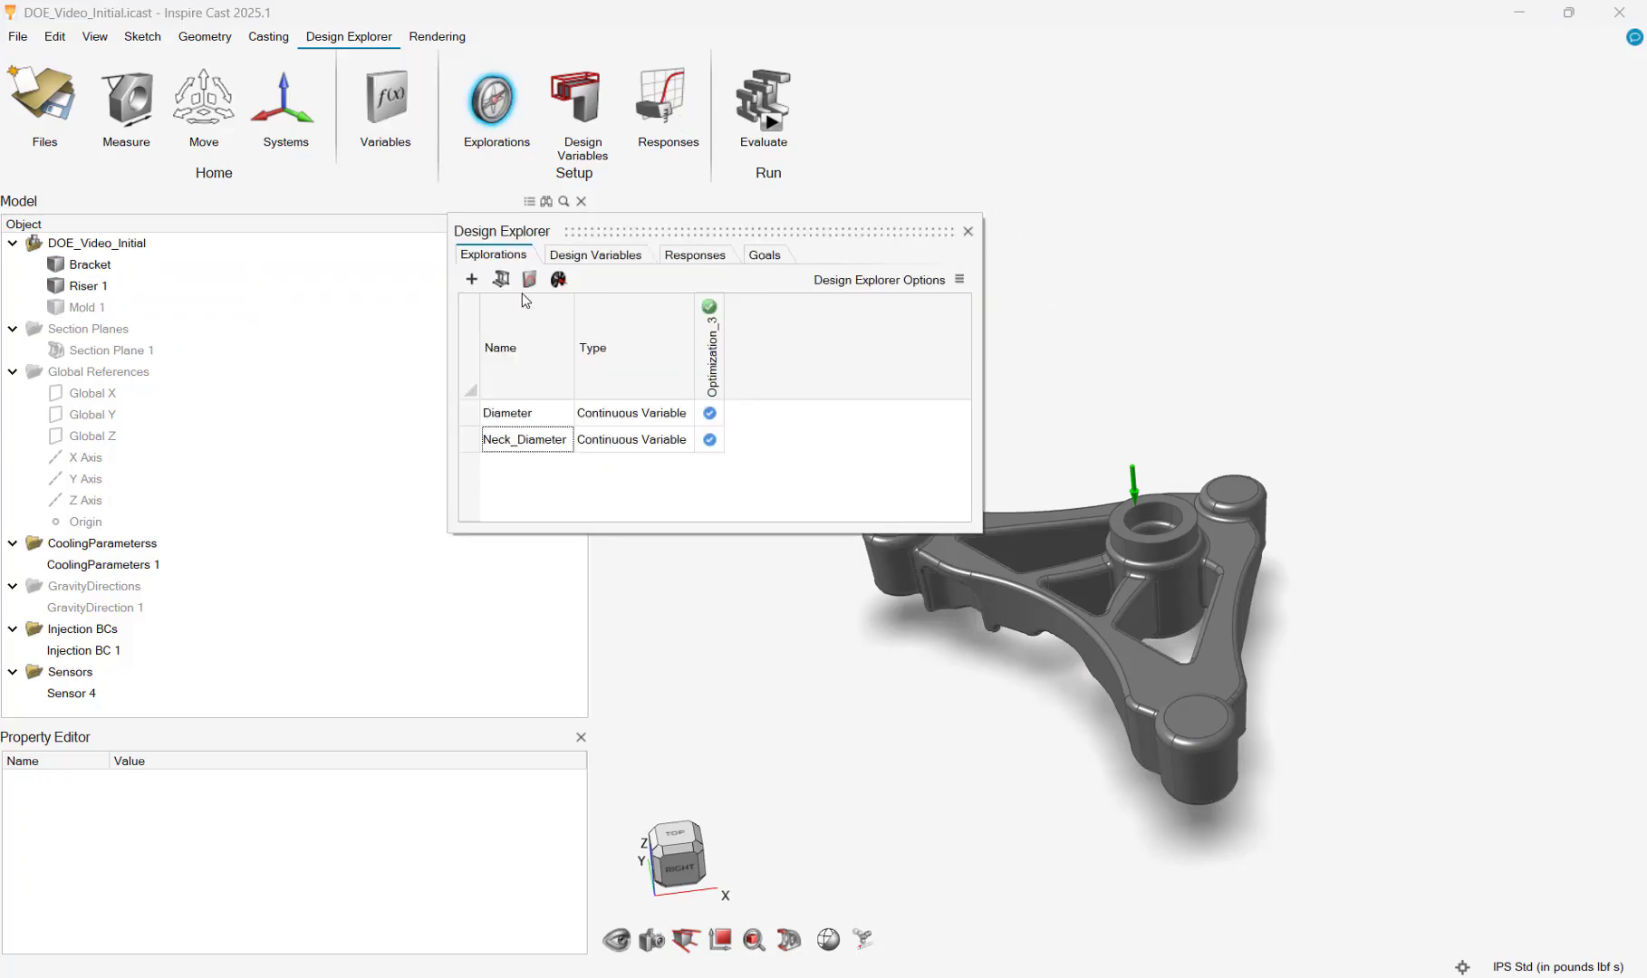
{"action": "left_click", "coordinate": [472, 280]}
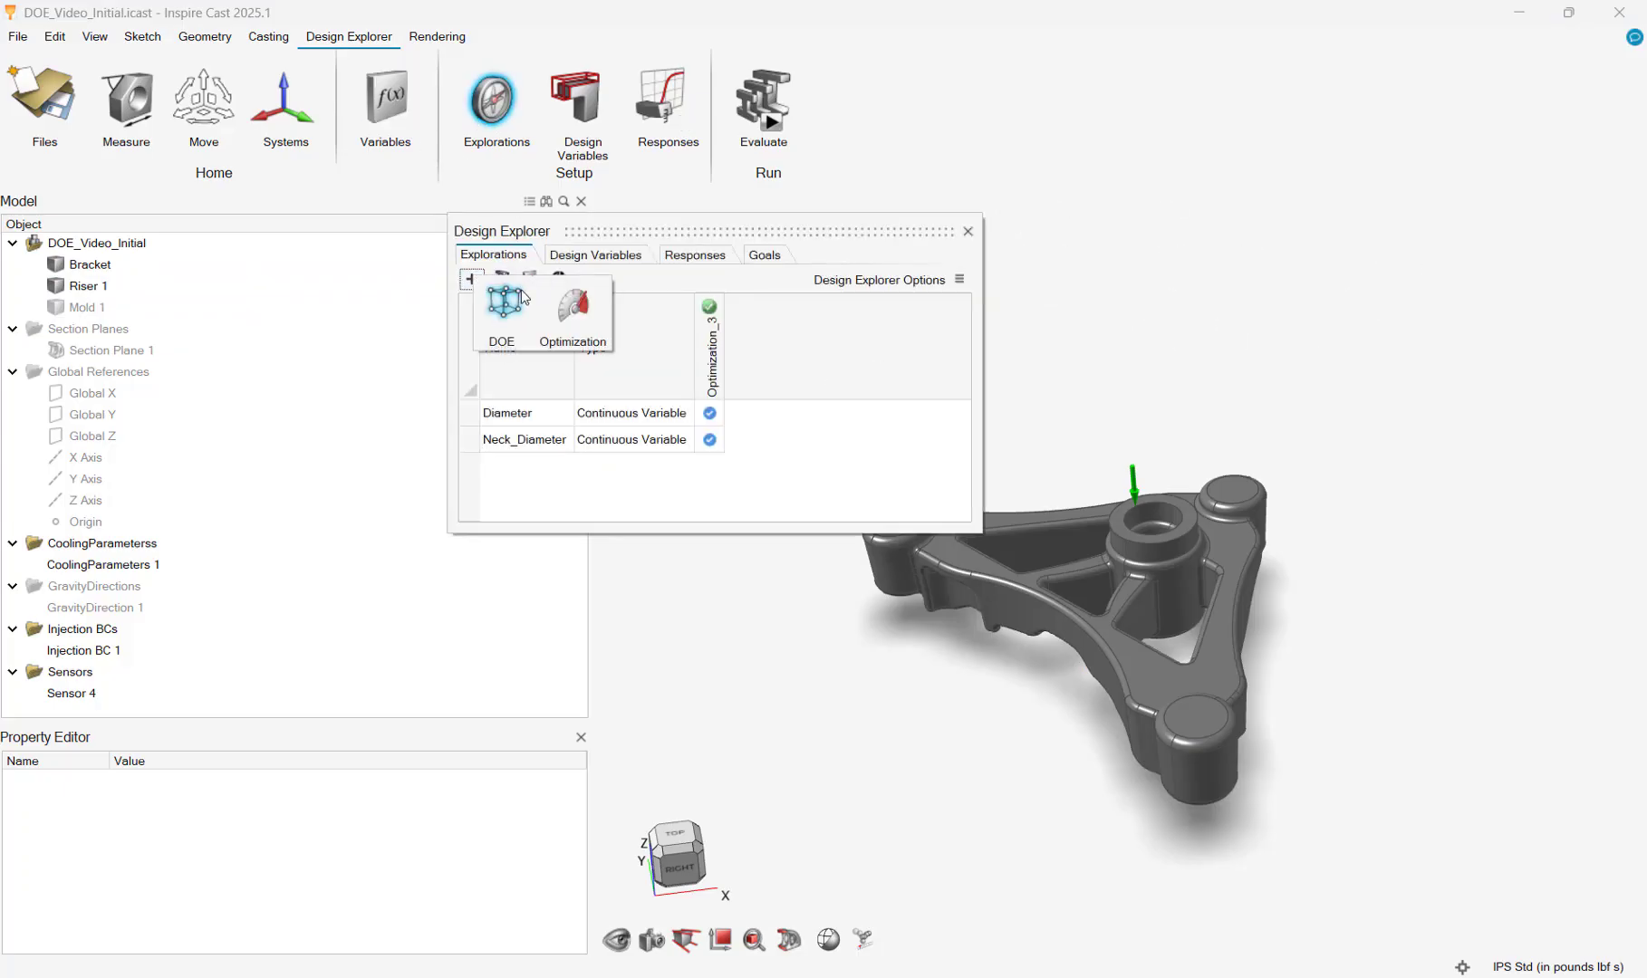
{"action": "left_click", "coordinate": [567, 309]}
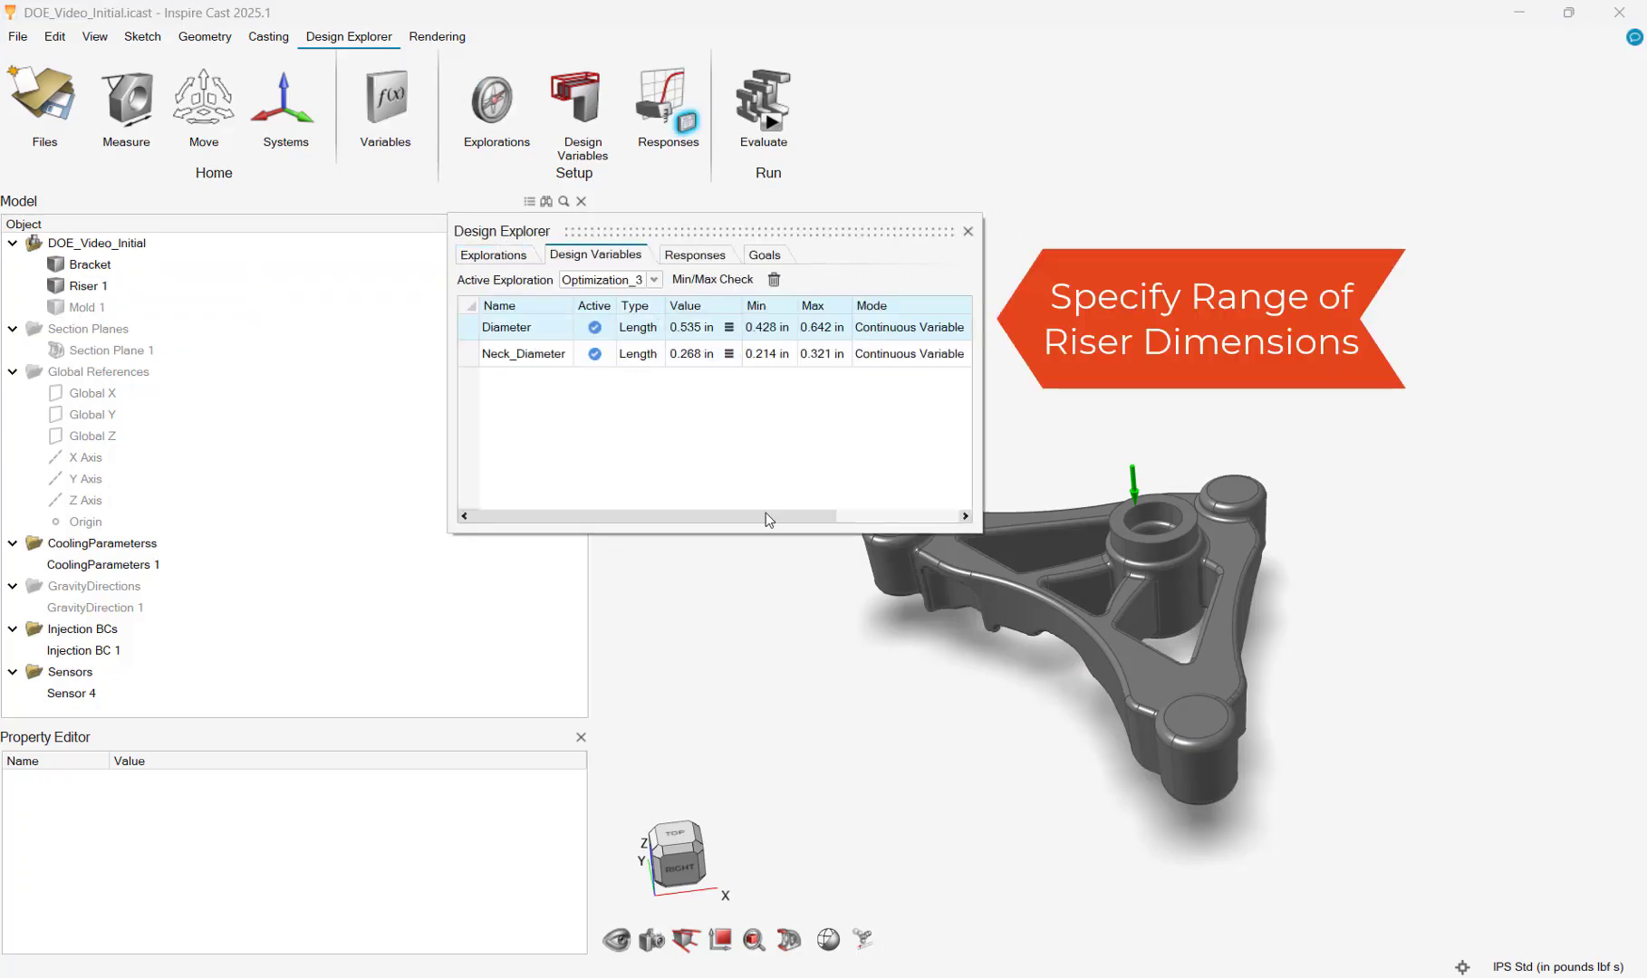
Examine the minimum and maximum ranges of the Diameter and Neck_Diameter design variables against the riser.
{"action": "left_click_drag", "start_coordinate": [765, 514], "coordinate": [647, 509]}
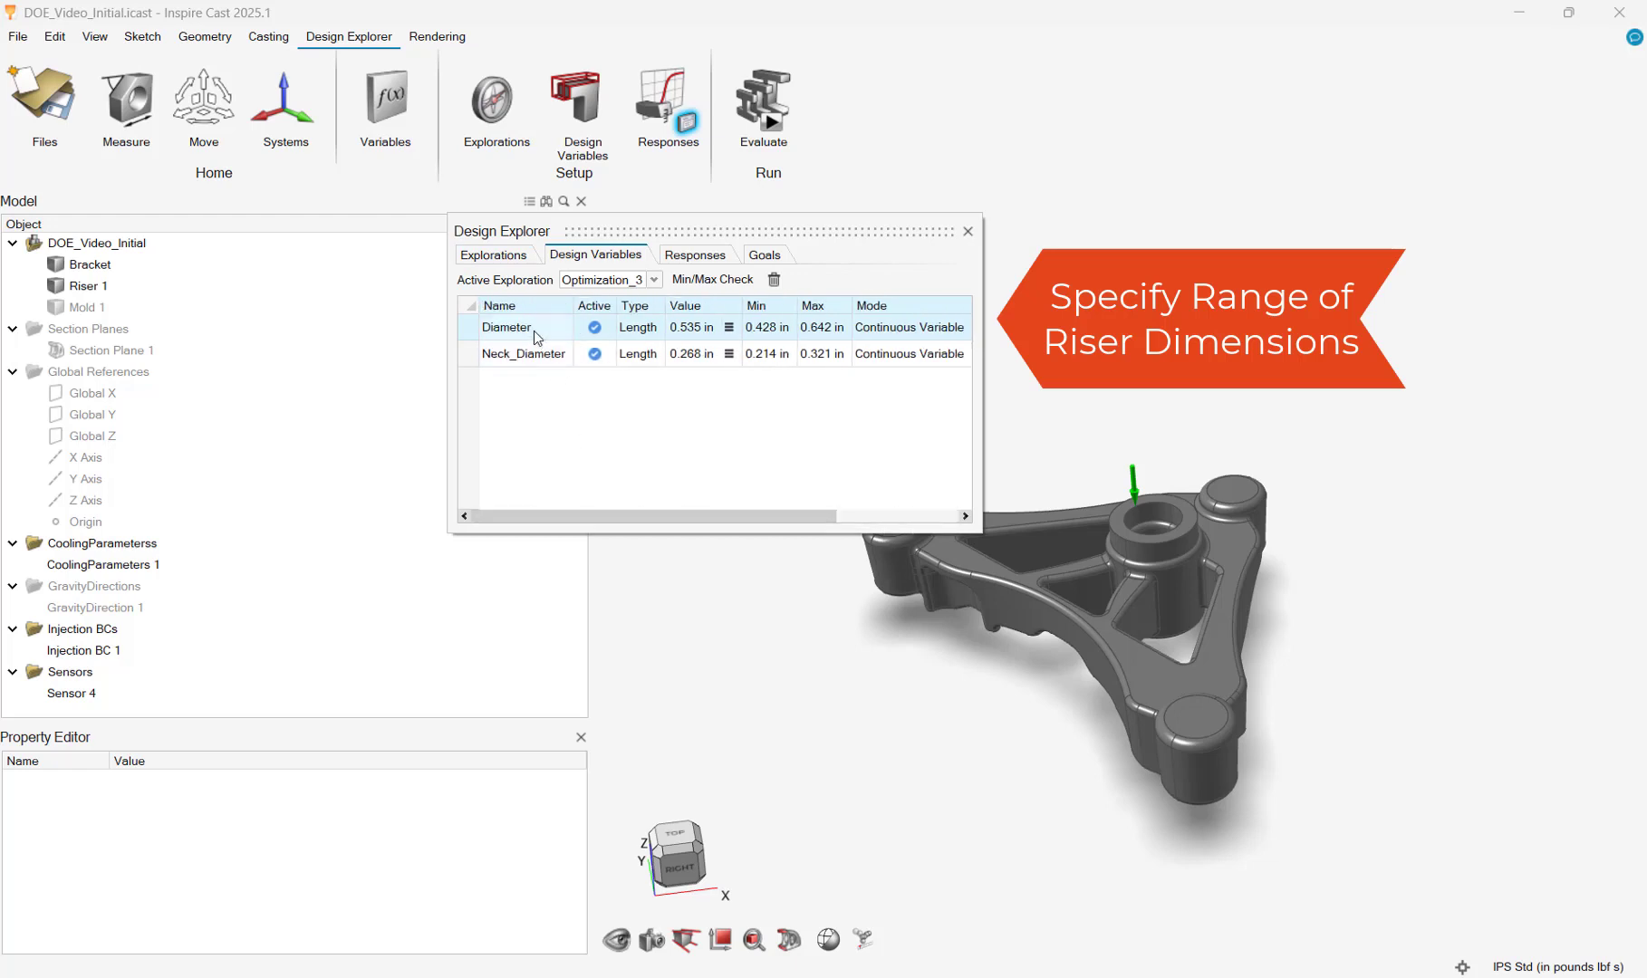
{"action": "left_click_drag", "start_coordinate": [743, 231], "coordinate": [429, 289]}
{"action": "scroll", "coordinate": [838, 428], "scroll_direction": "up", "scroll_amount": 5}
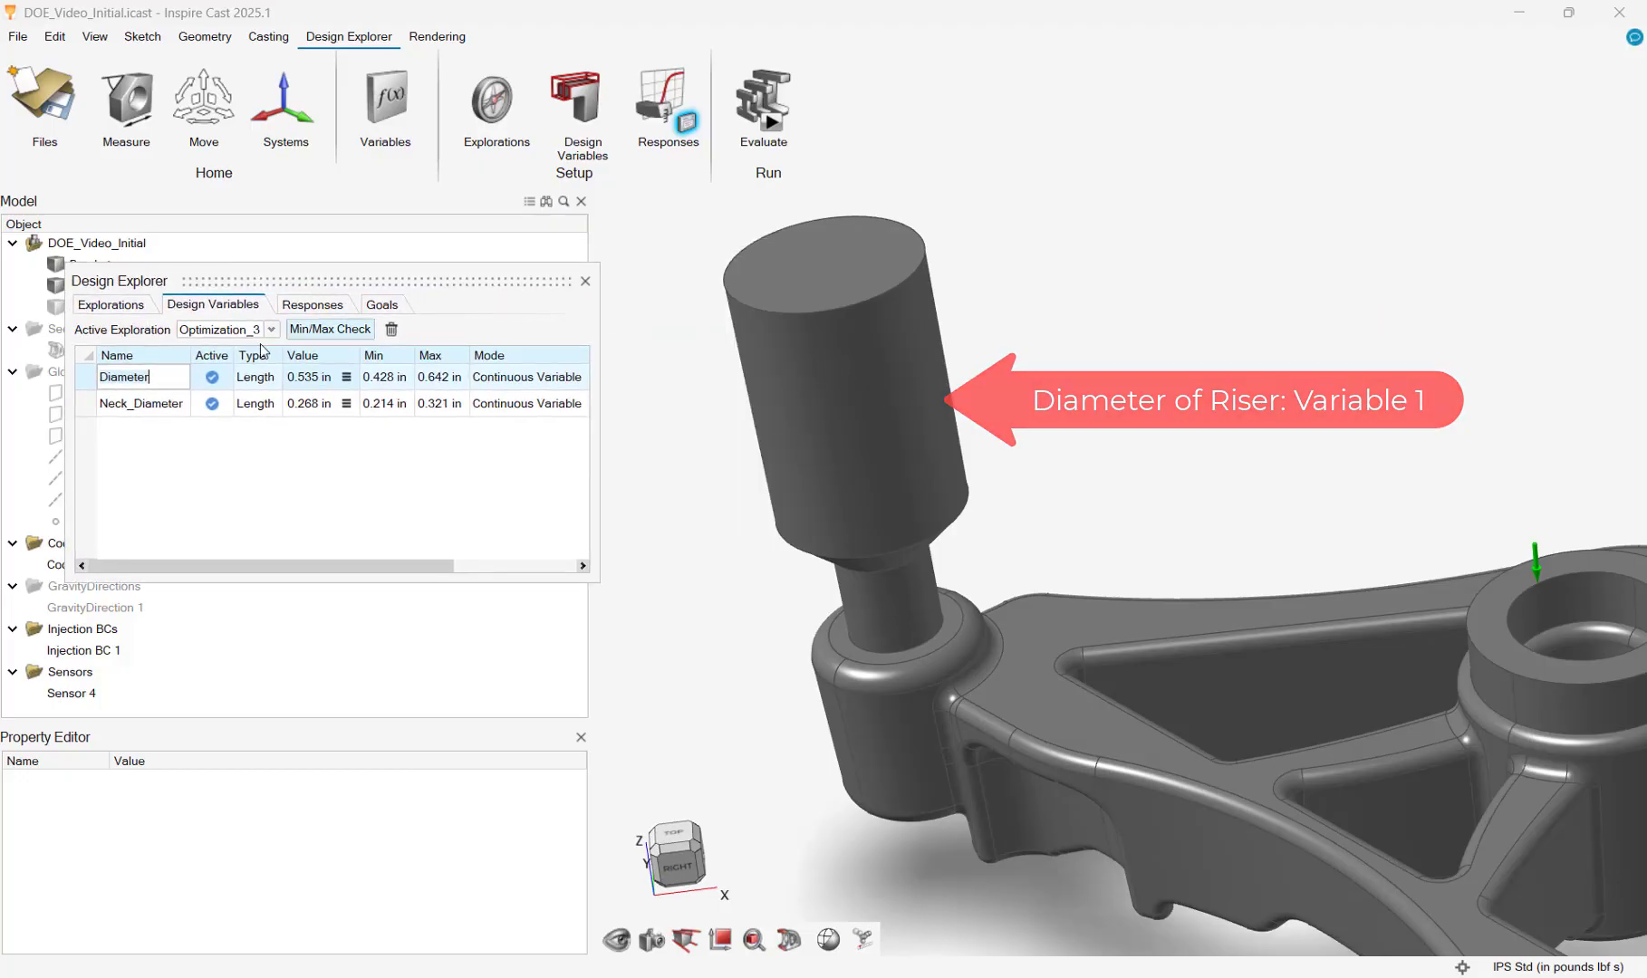
{"action": "left_click", "coordinate": [118, 407]}
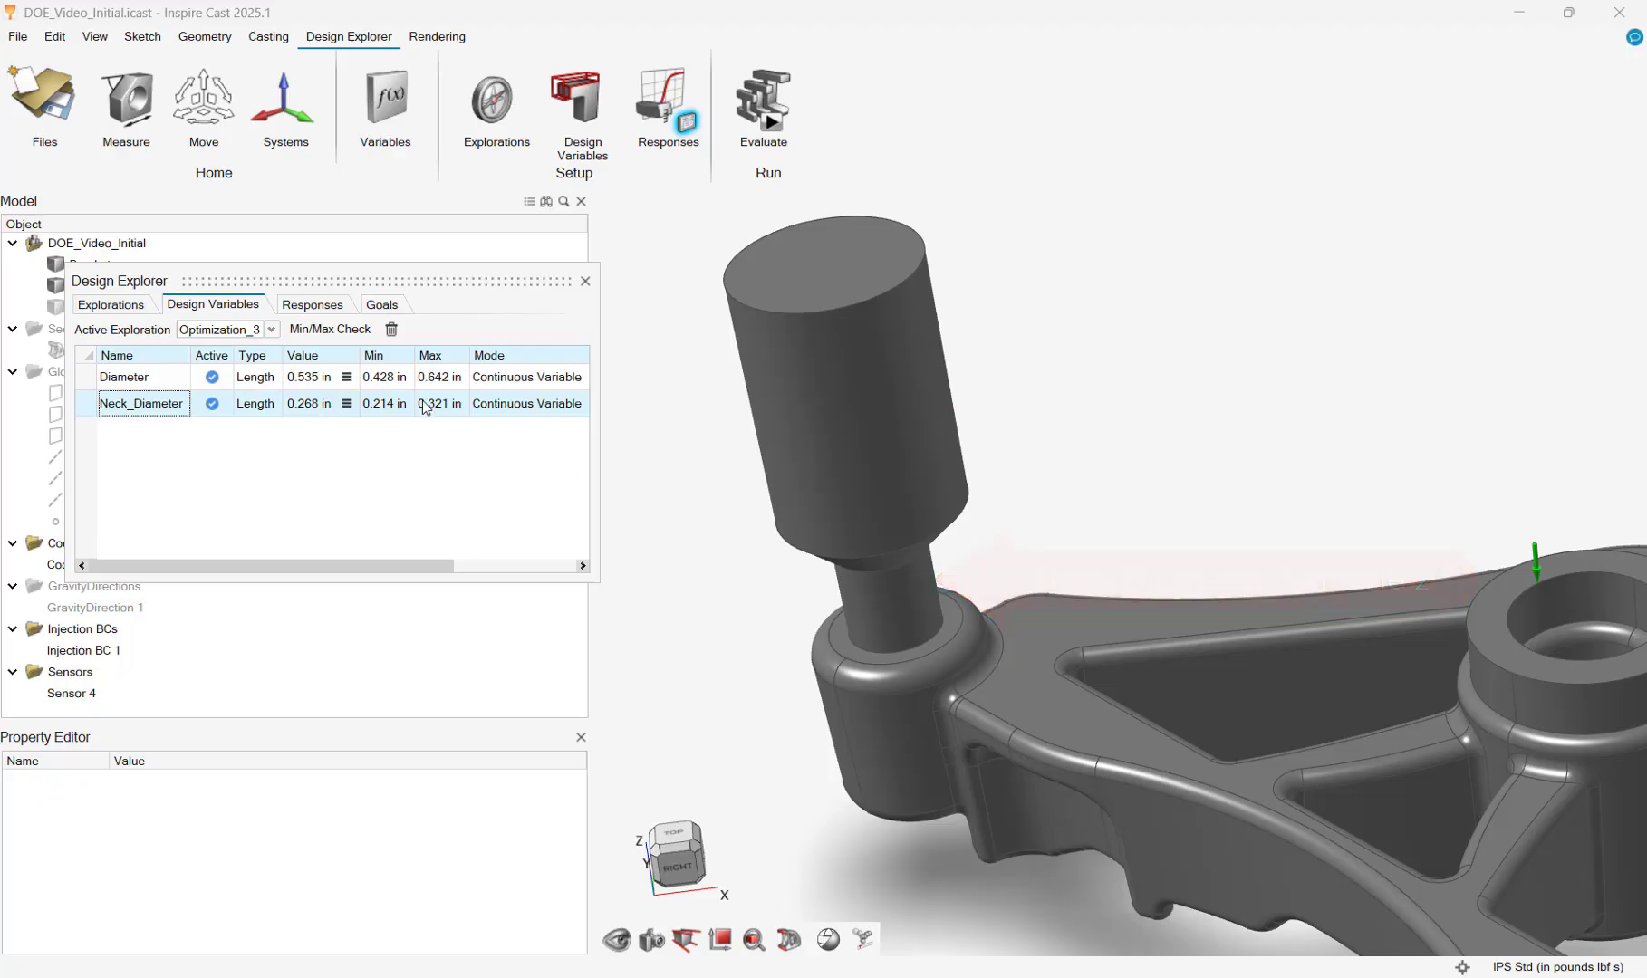
Create a design exploration response from the sensor inside the bracket.
{"action": "left_click", "coordinate": [313, 305]}
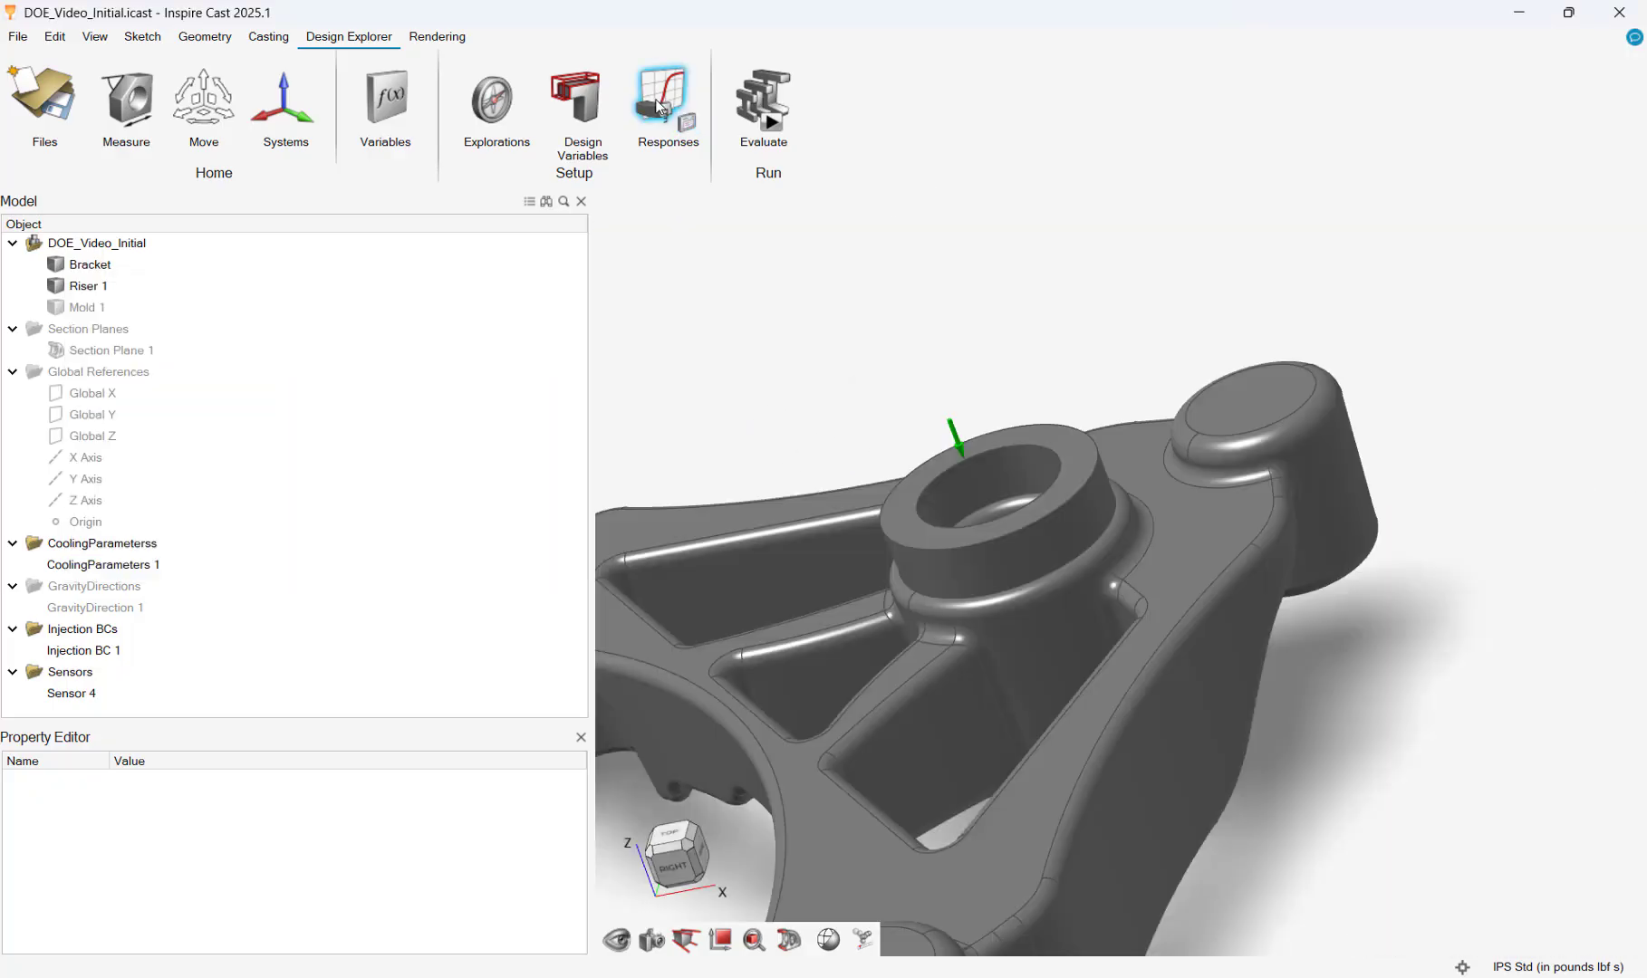
{"action": "left_click", "coordinate": [659, 107]}
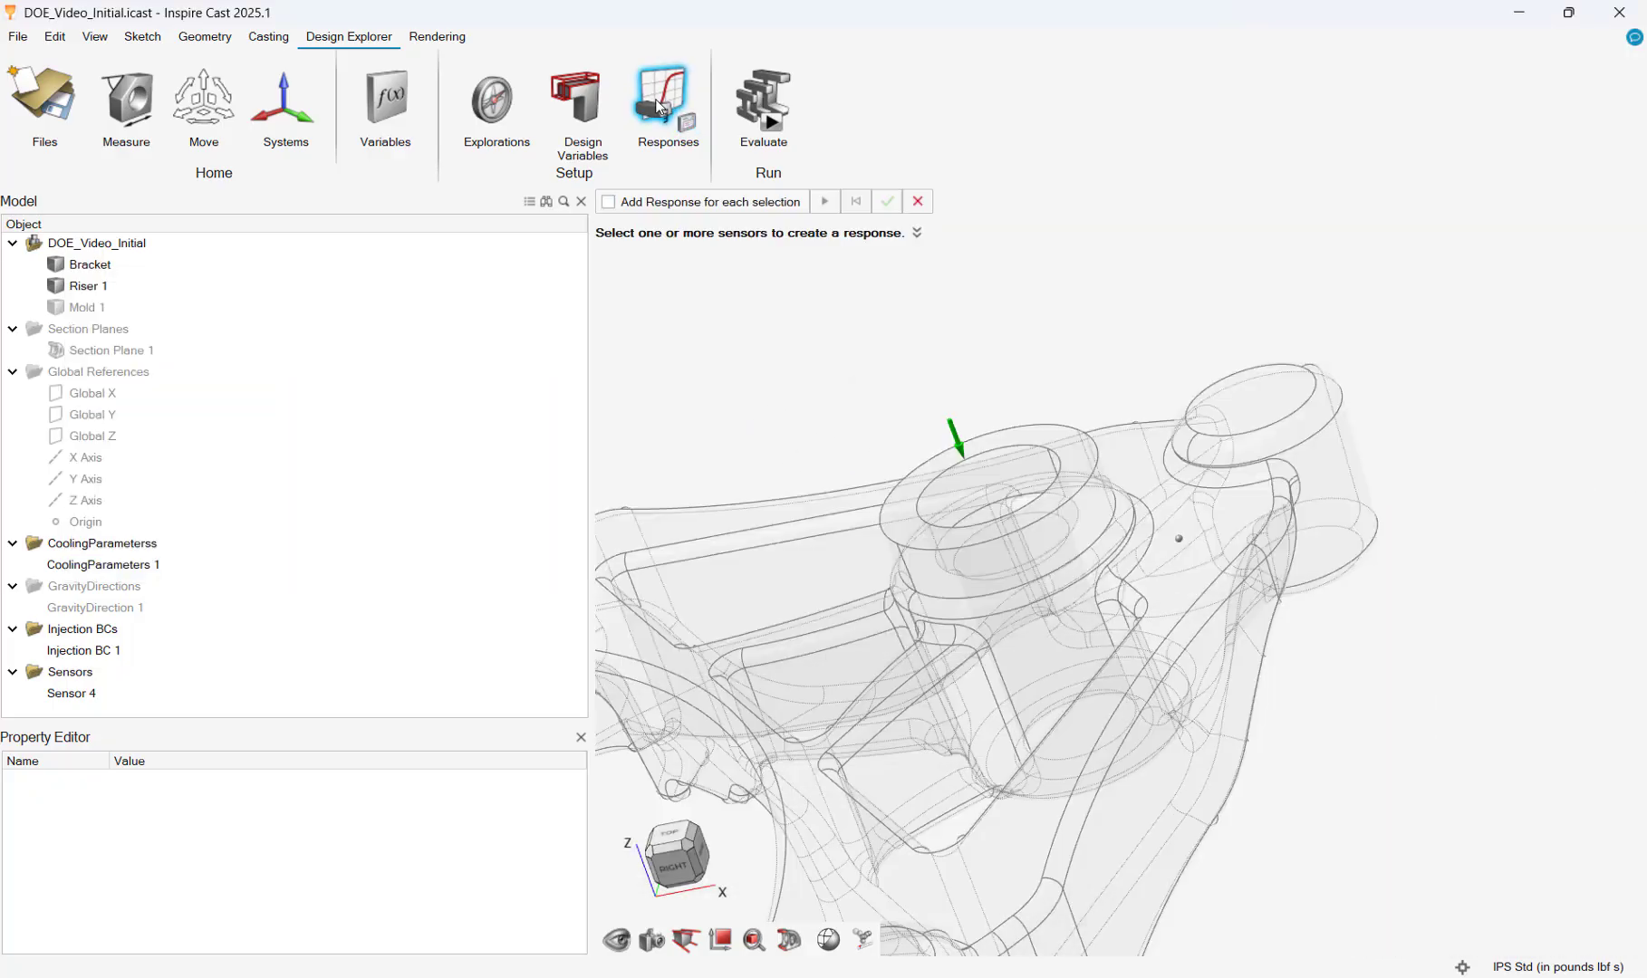
{"action": "left_click", "coordinate": [1182, 546]}
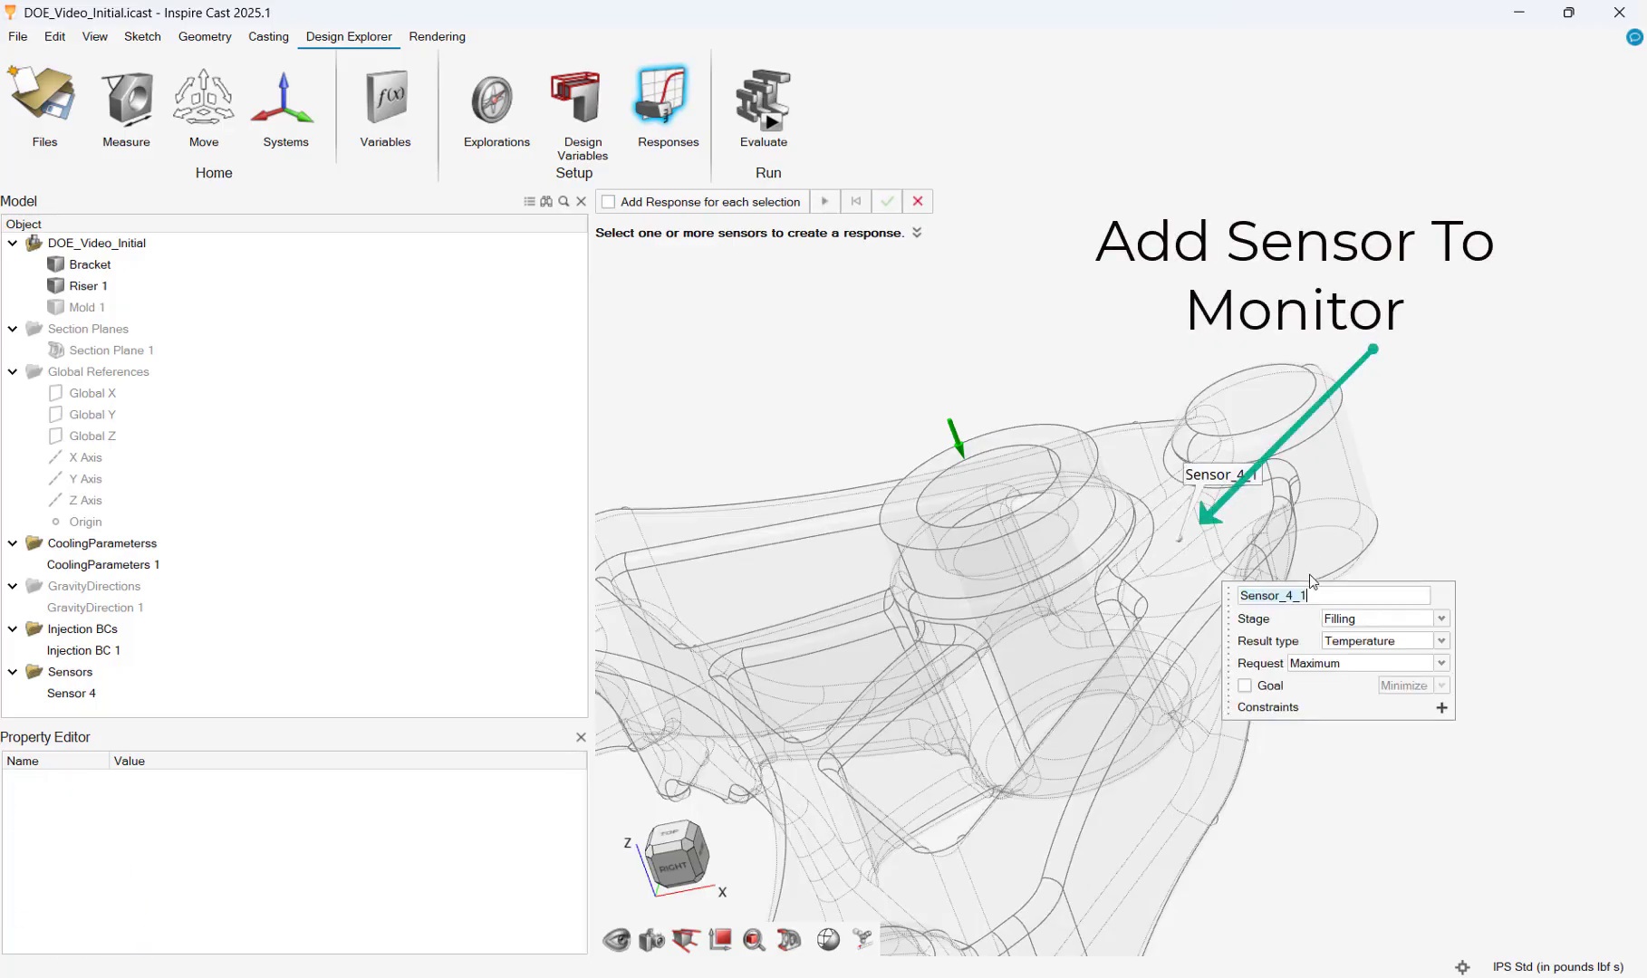
Configure the sensor response for maximum Porosity in the Demolding stage with a Minimize goal, and check it in the exploration's goals.
{"action": "left_click", "coordinate": [1424, 631]}
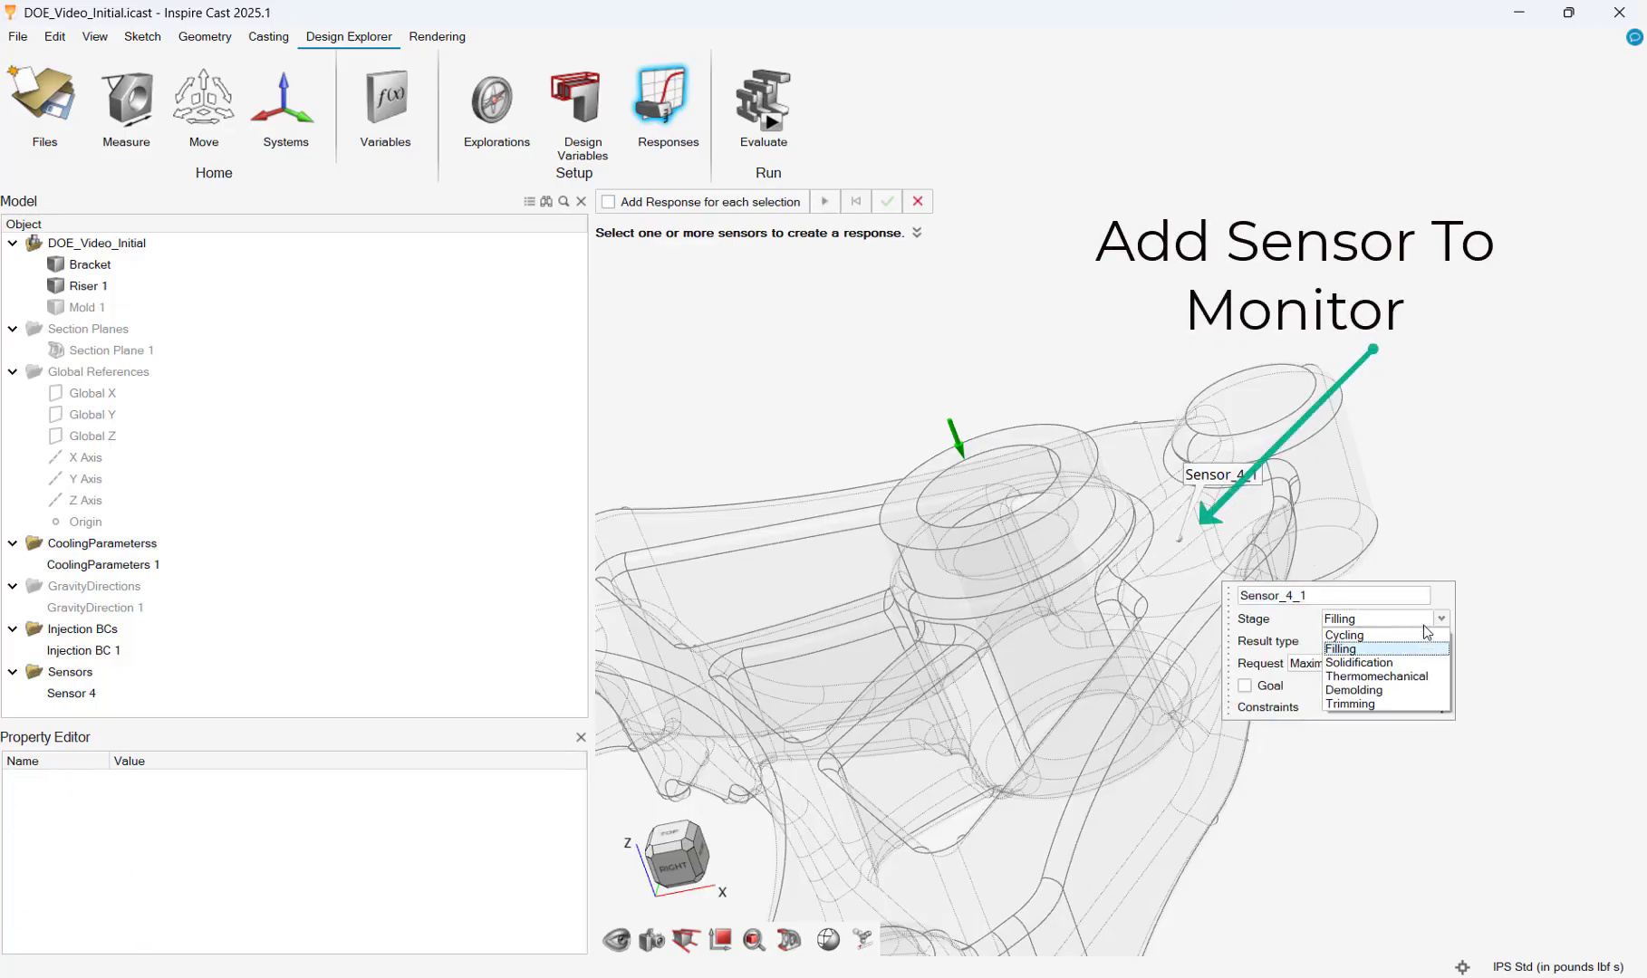
{"action": "left_click", "coordinate": [1390, 689]}
{"action": "left_click", "coordinate": [1399, 643]}
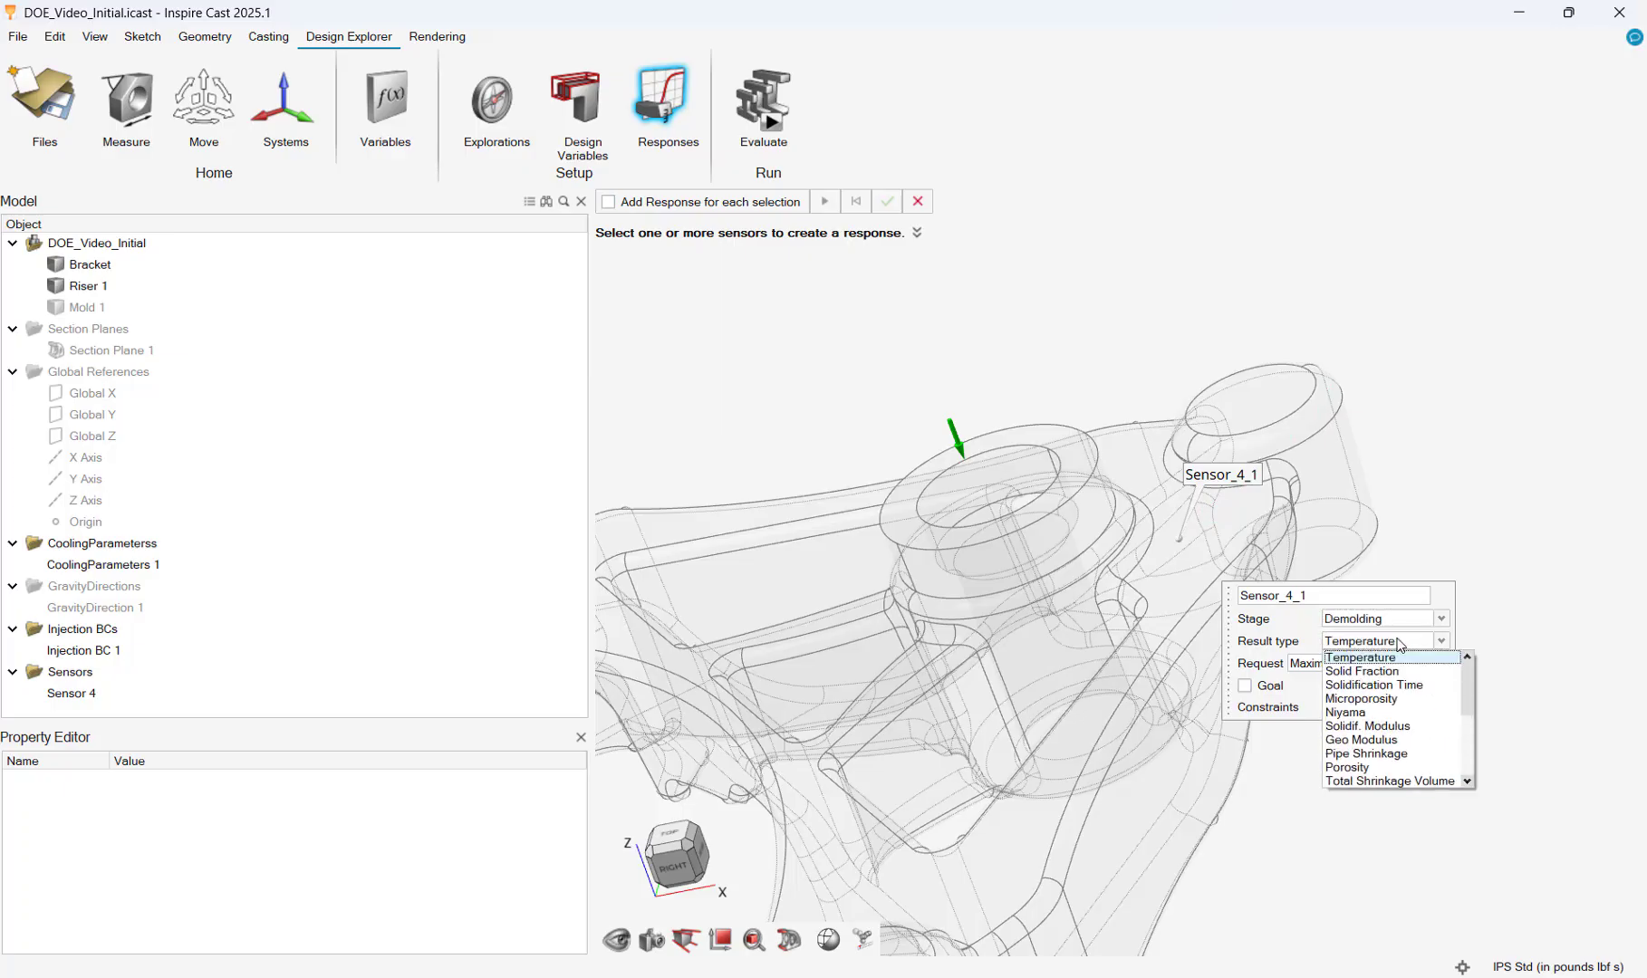
{"action": "left_click", "coordinate": [1384, 770]}
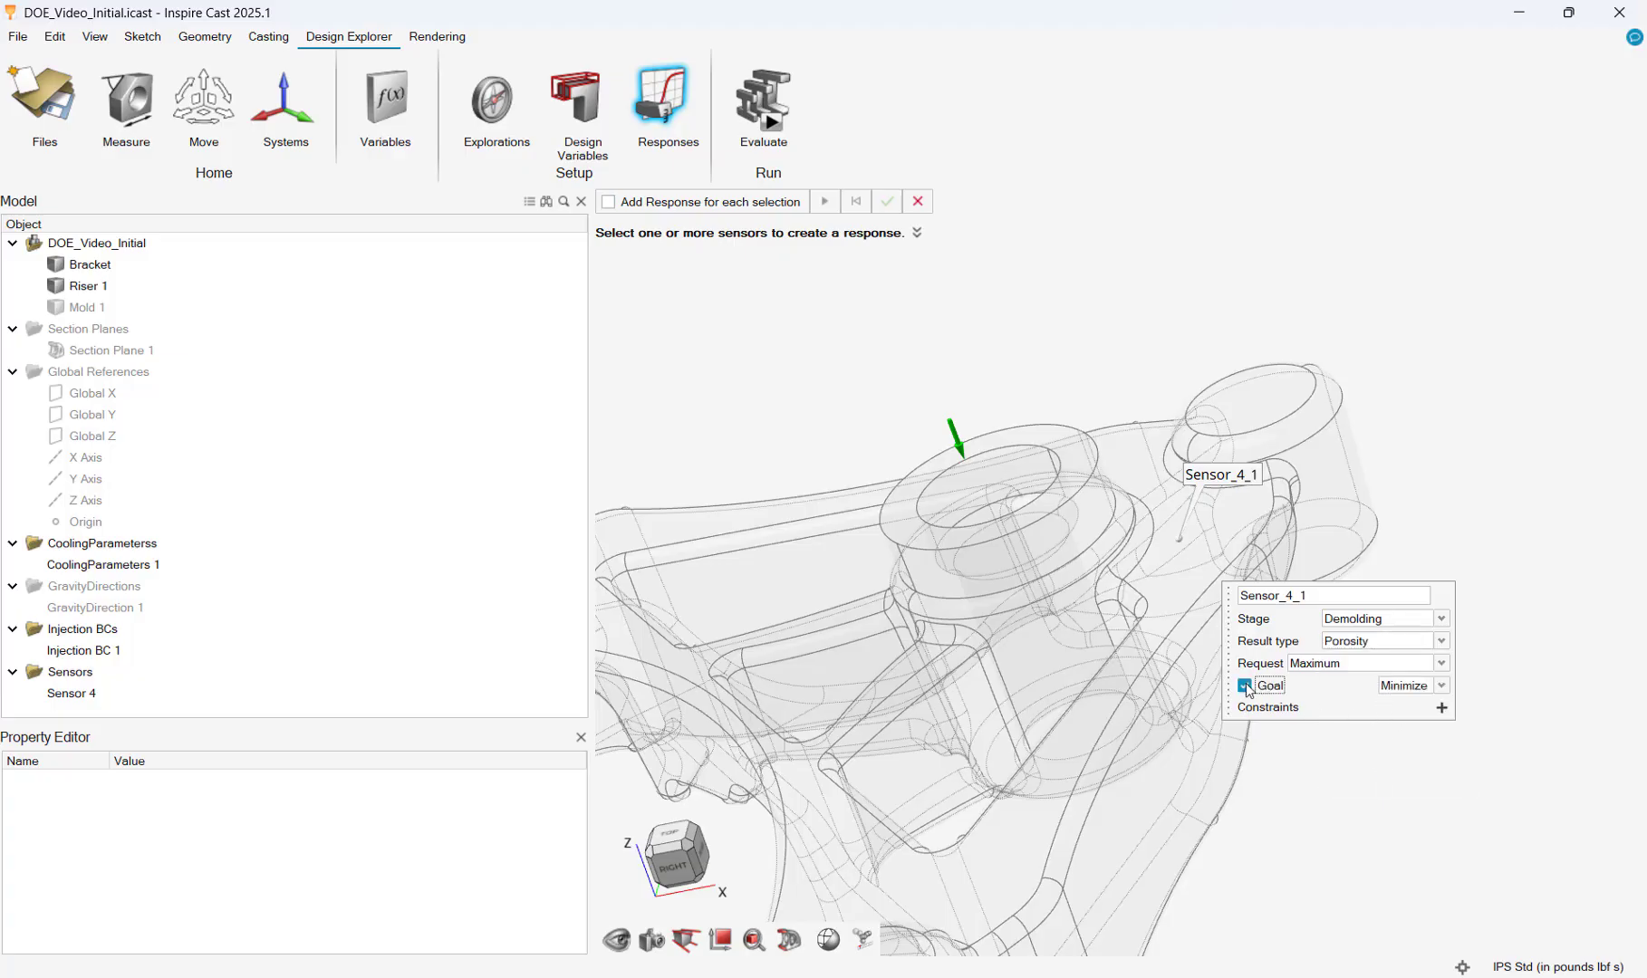
{"action": "left_click", "coordinate": [887, 201]}
{"action": "left_click", "coordinate": [777, 254]}
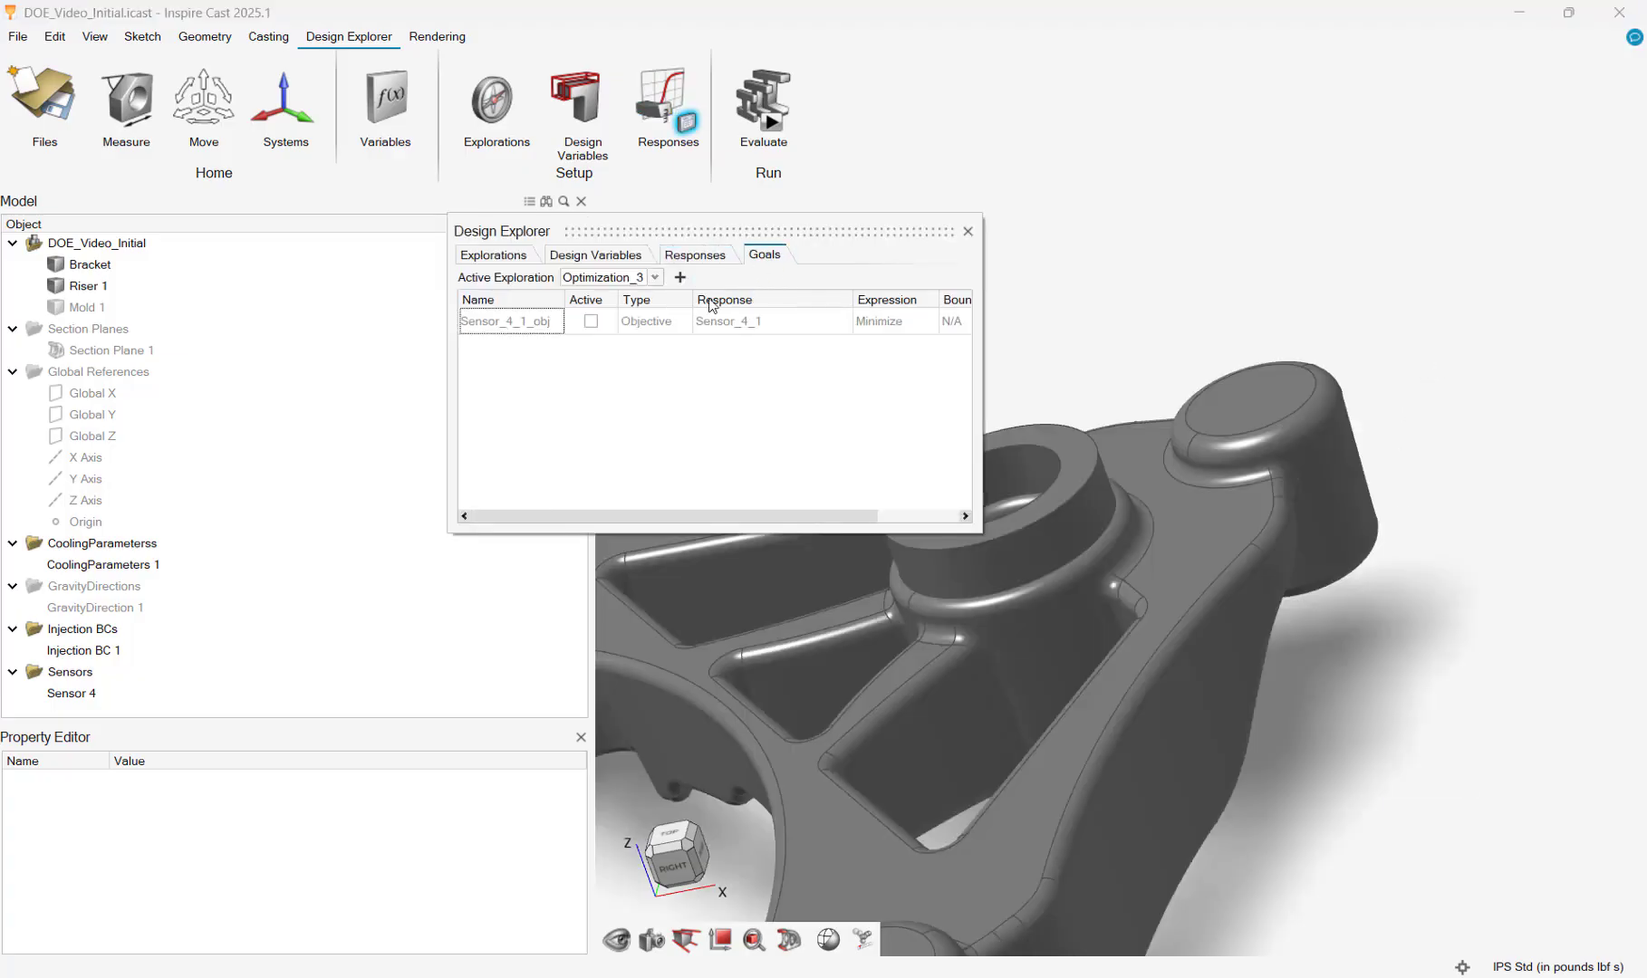
Run the Optimization_3 exploration with 50 runs and multi execution of 1, and look through the status of its runs.
{"action": "left_click", "coordinate": [773, 125]}
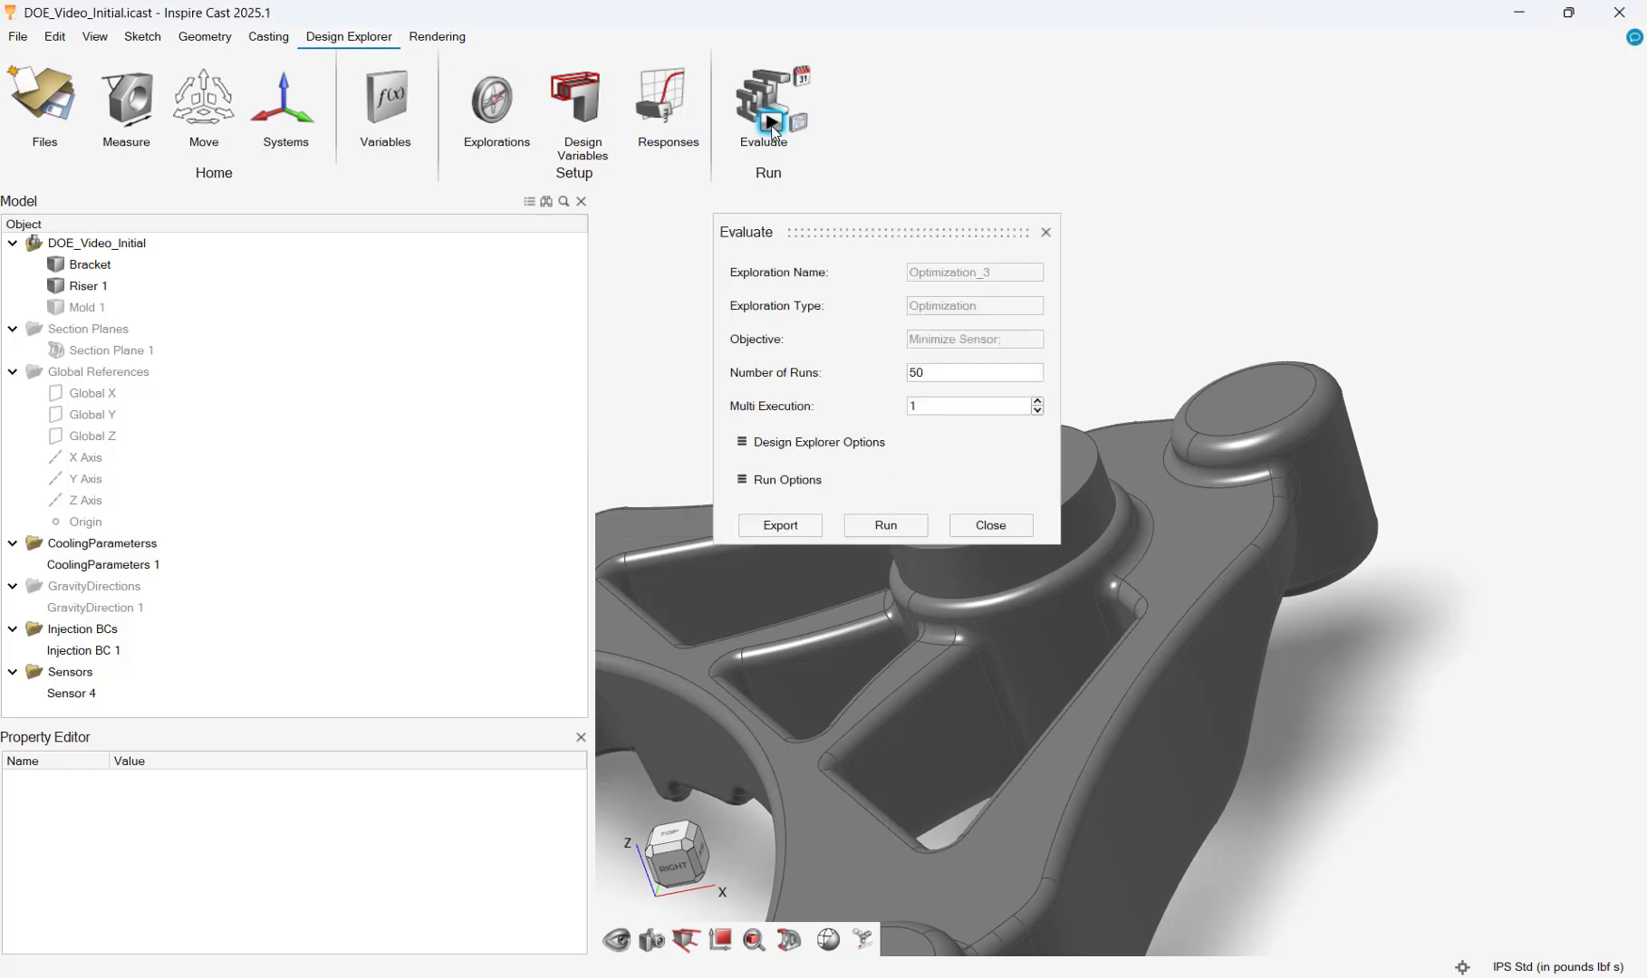
{"action": "left_click", "coordinate": [886, 525]}
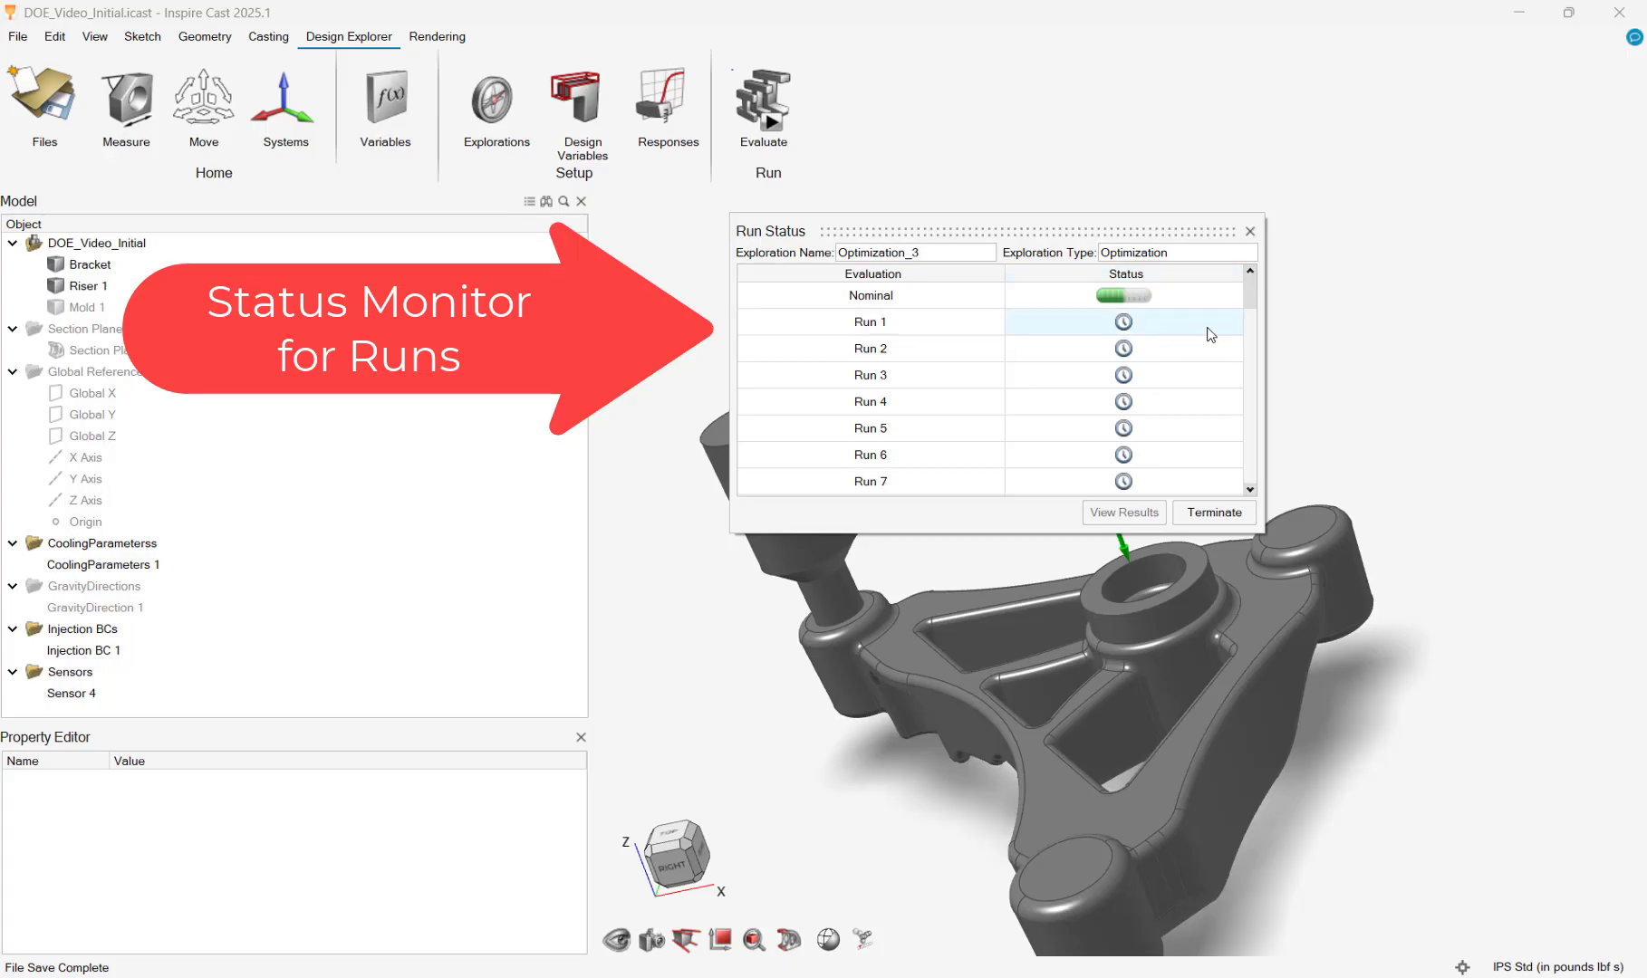
{"action": "scroll", "coordinate": [1087, 390], "scroll_direction": "down", "scroll_amount": 14}
{"action": "scroll", "coordinate": [1087, 435], "scroll_direction": "up", "scroll_amount": 14}
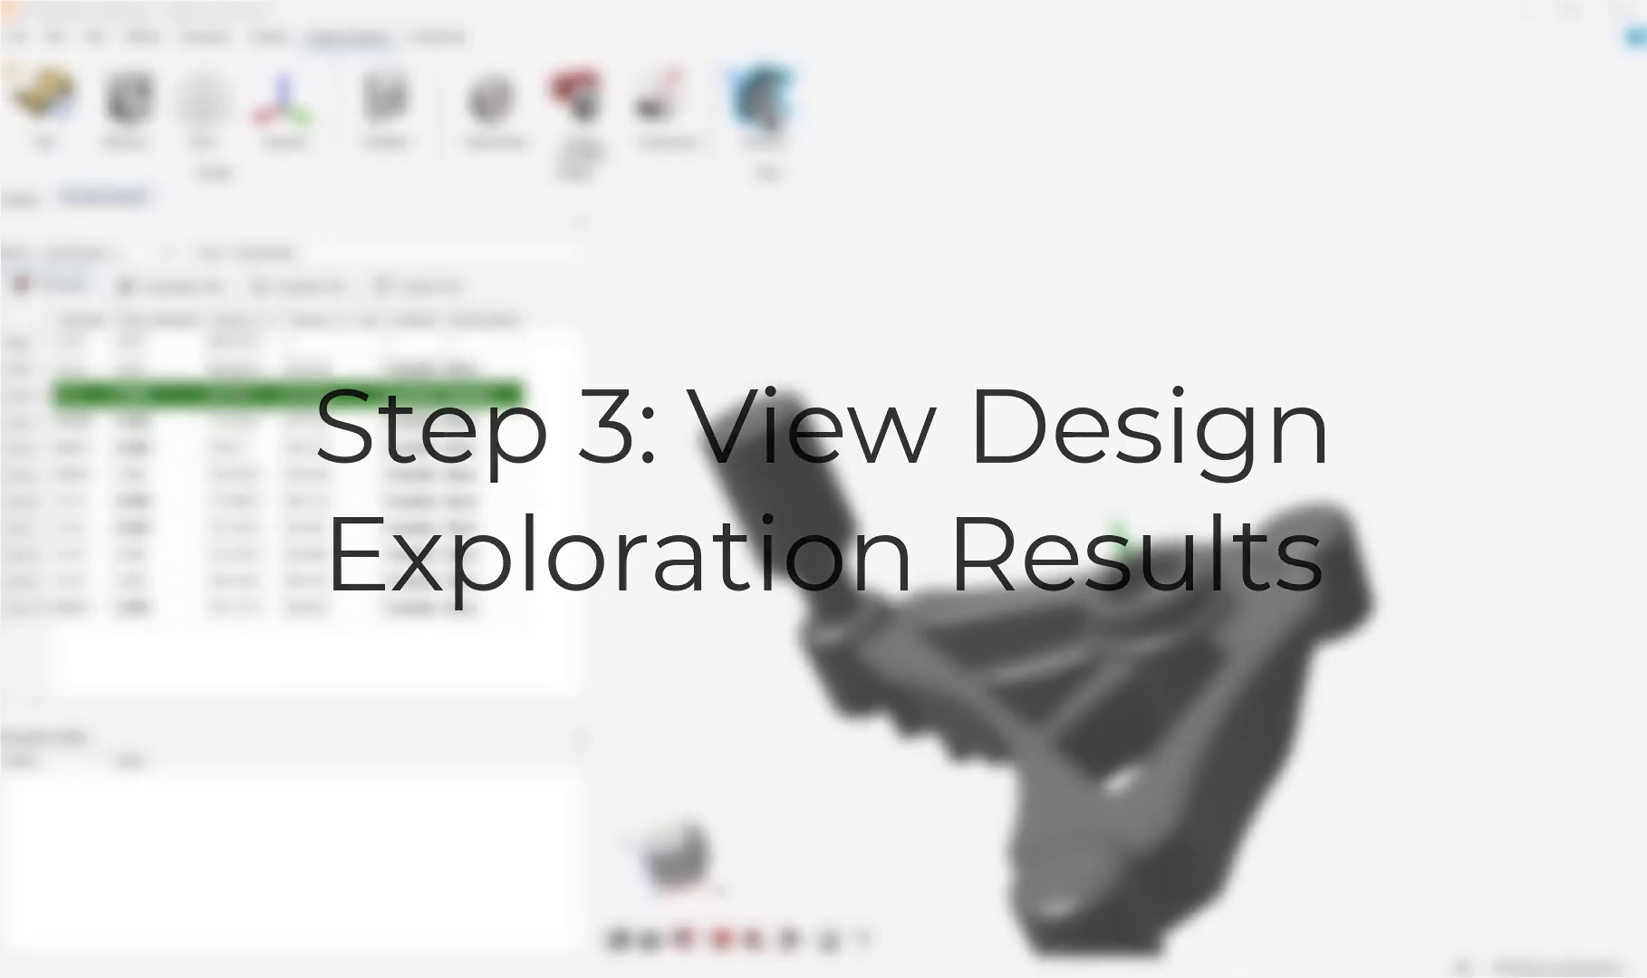
Look over the runs in the exploration summary and load the casting results of the optimal Run 2.
{"action": "left_click", "coordinate": [15, 418]}
{"action": "left_click", "coordinate": [18, 450]}
{"action": "left_click", "coordinate": [26, 401]}
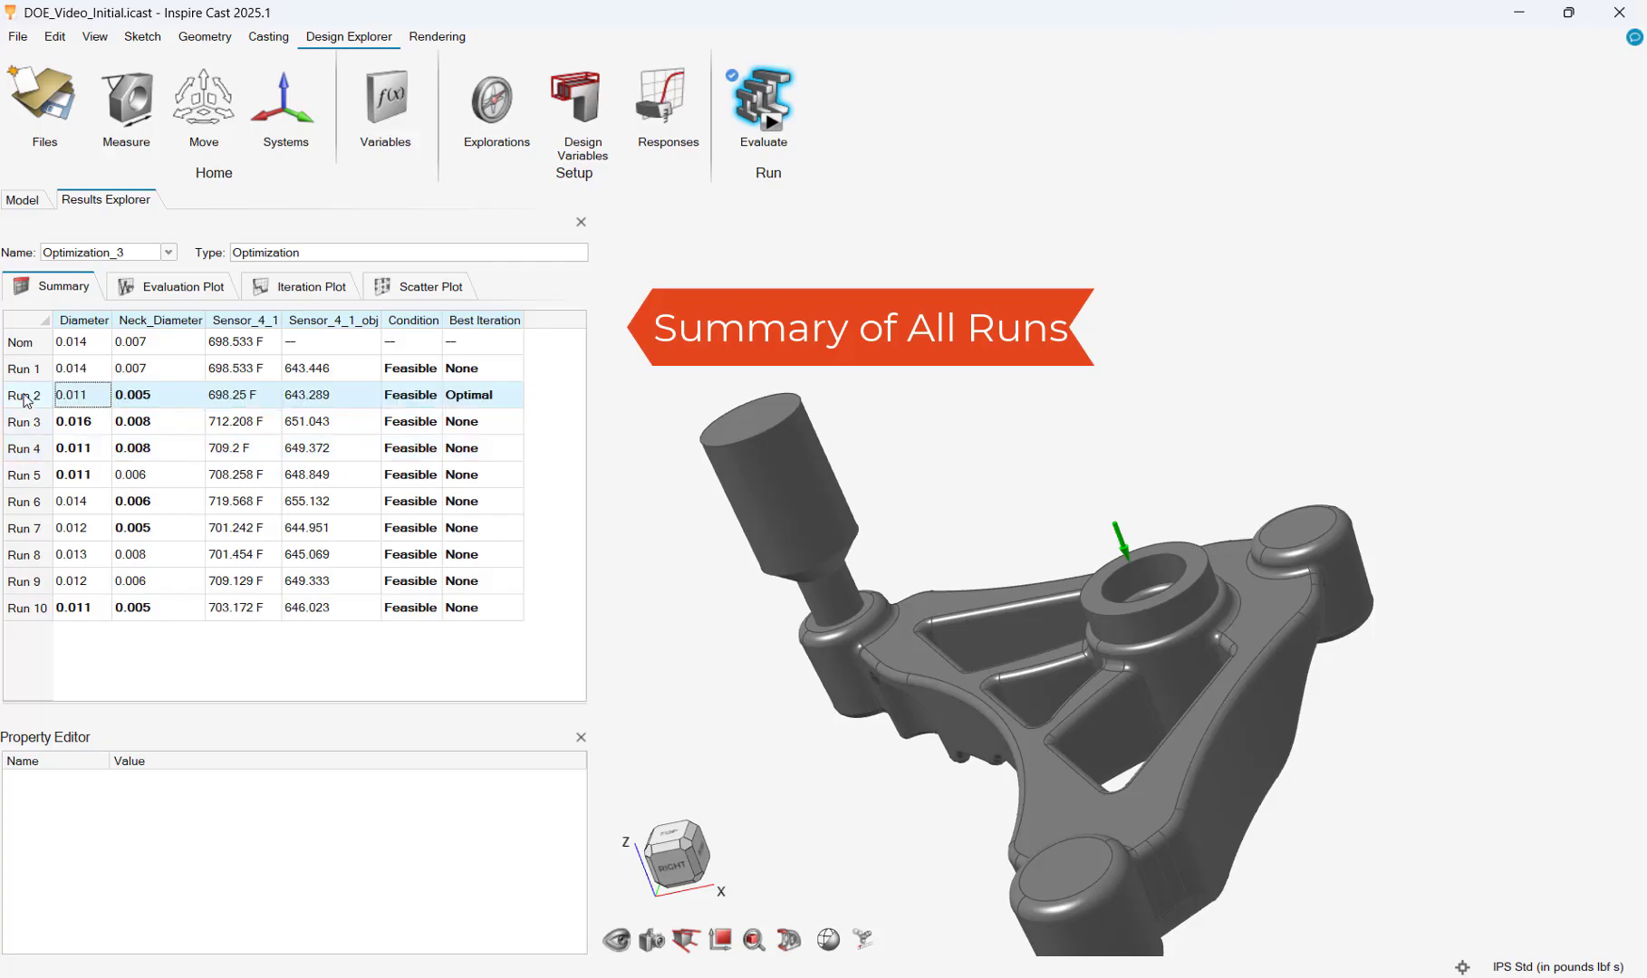
{"action": "right_click", "coordinate": [25, 399]}
{"action": "left_click", "coordinate": [127, 404]}
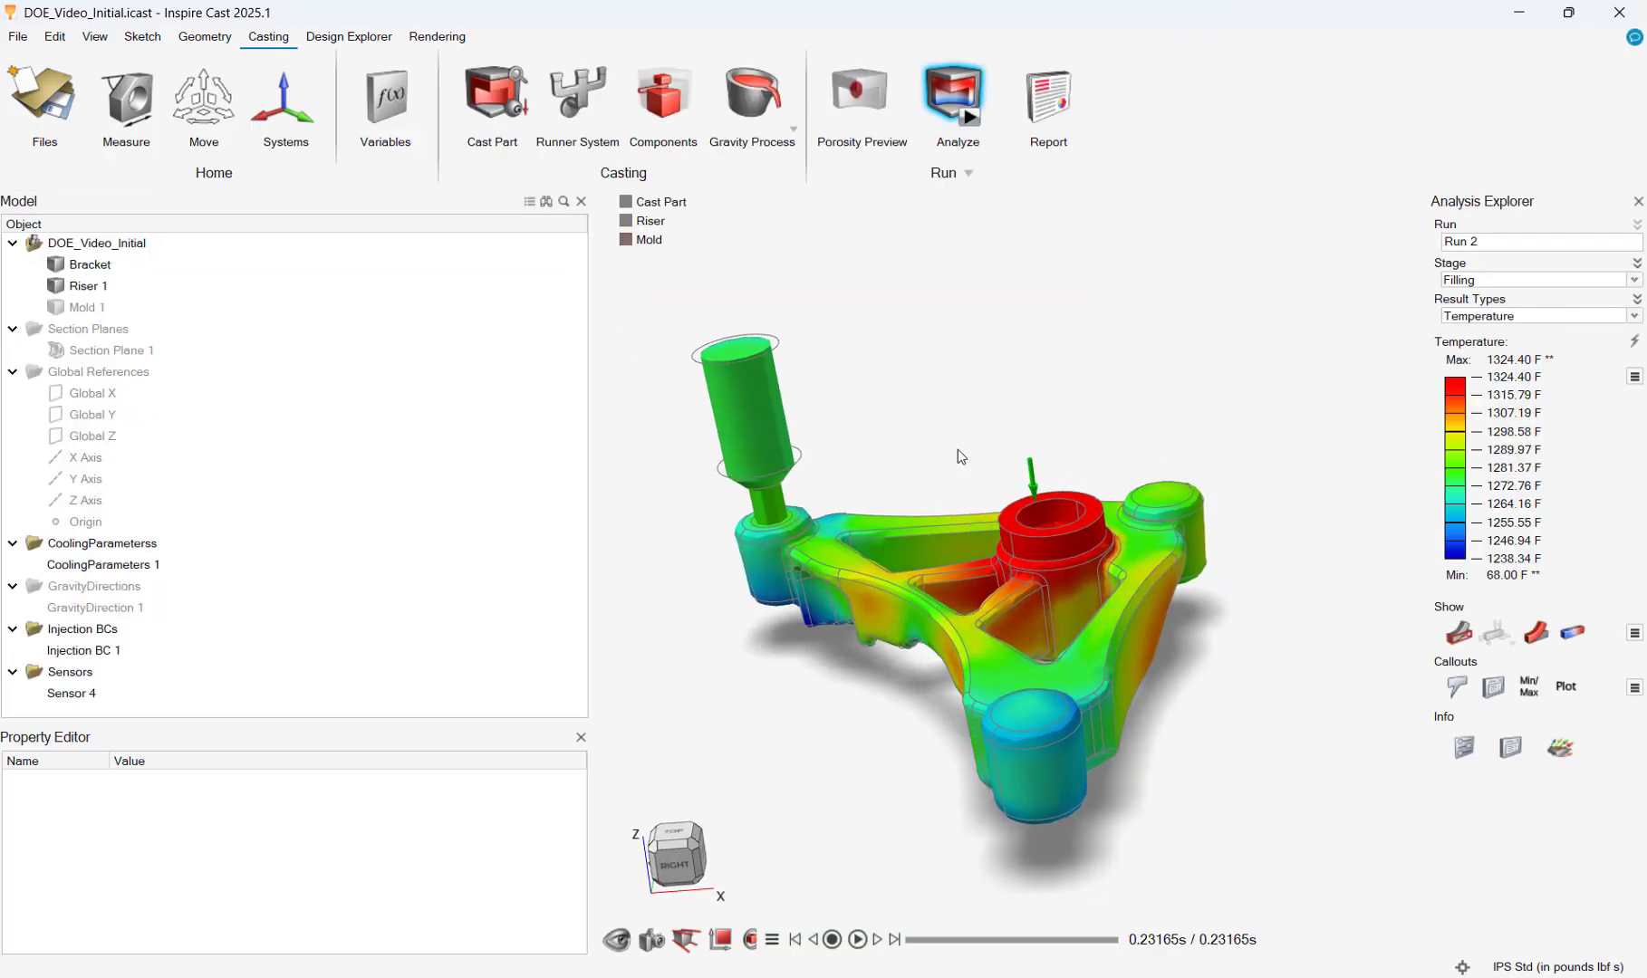
Play Run 2's filling temperature animation and view the Pipe Shrinkage result for the Demolding stage.
{"action": "left_click", "coordinate": [858, 940]}
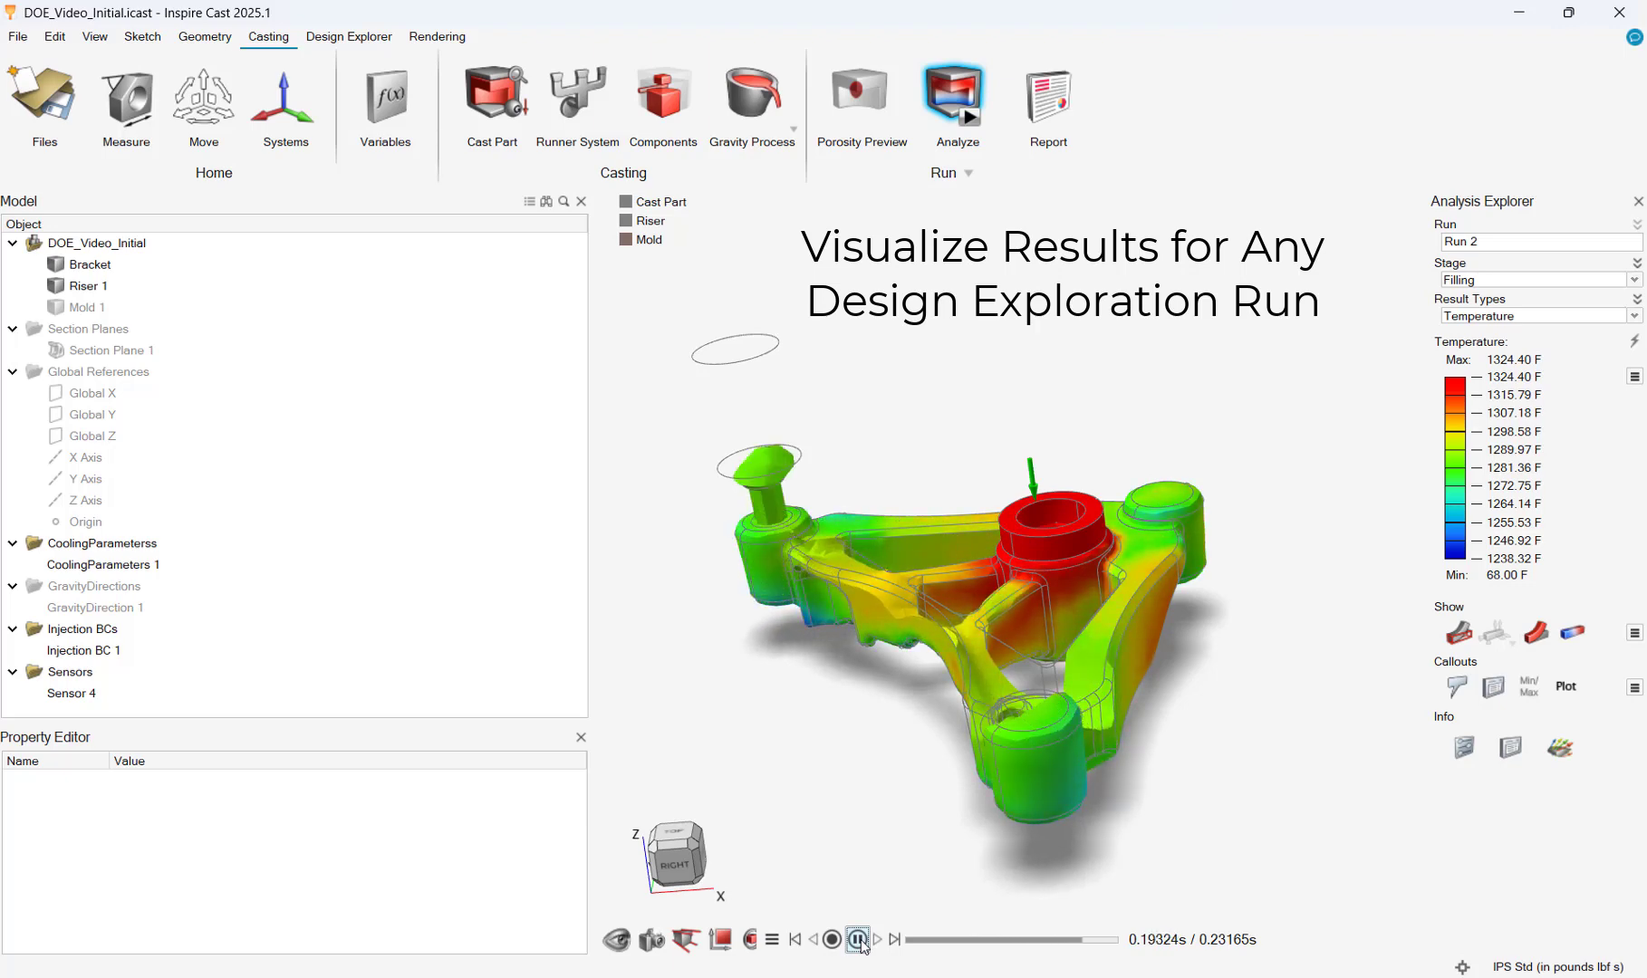
{"action": "left_click", "coordinate": [1522, 315]}
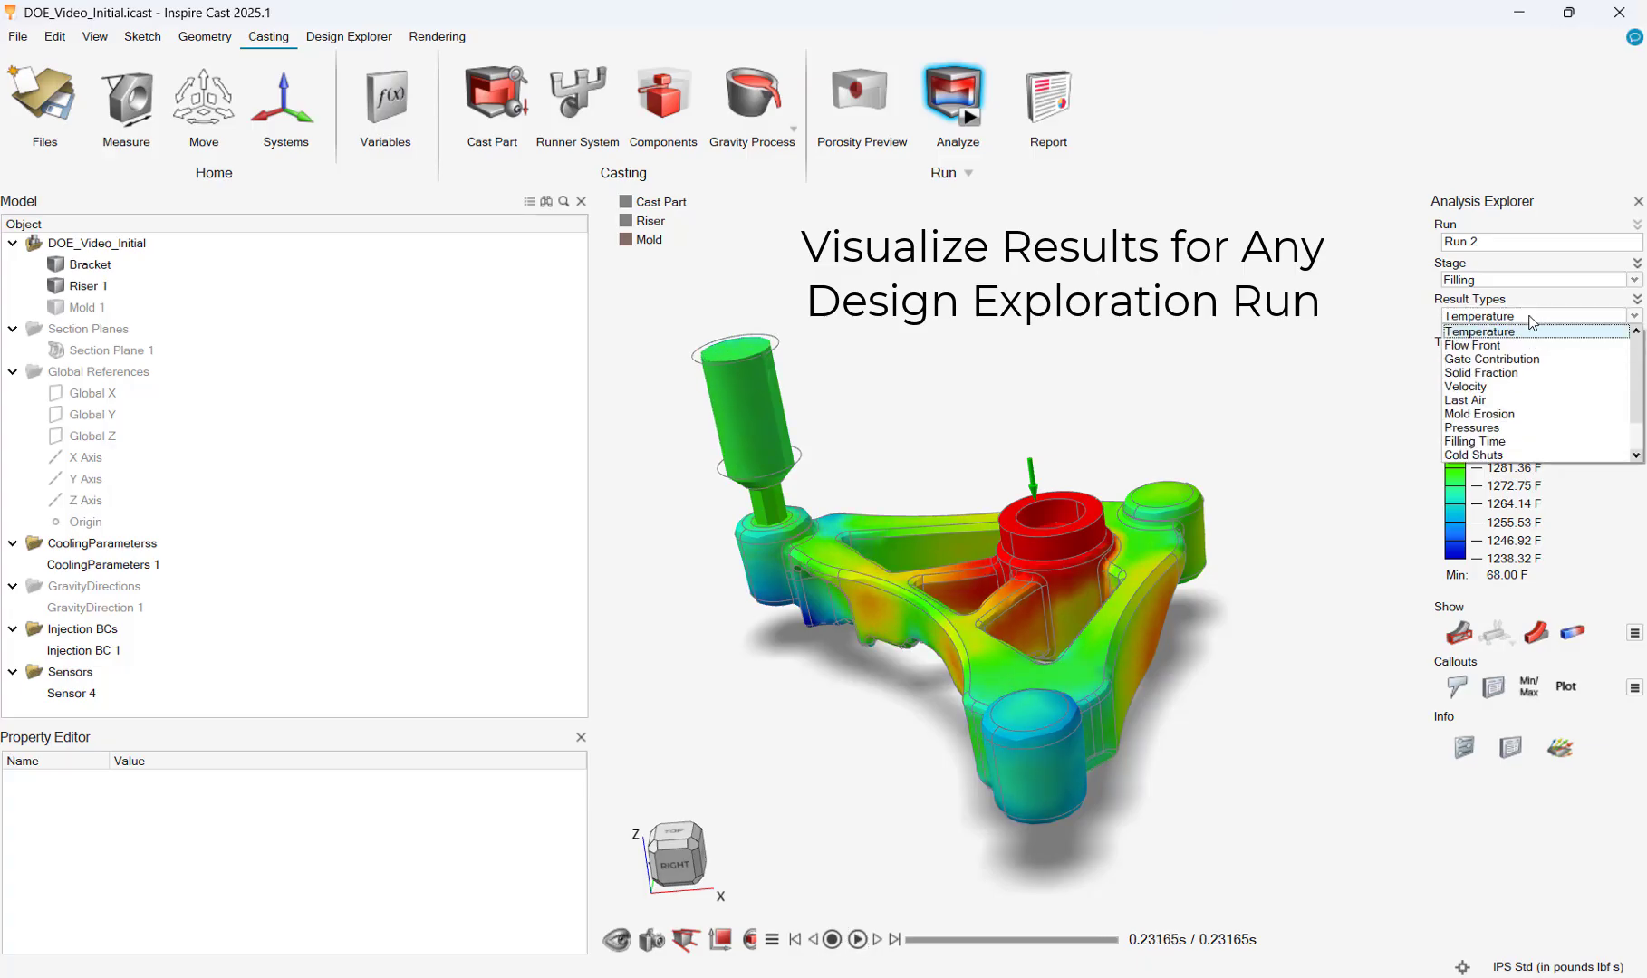
{"action": "scroll", "coordinate": [1514, 446], "scroll_direction": "down", "scroll_amount": 3}
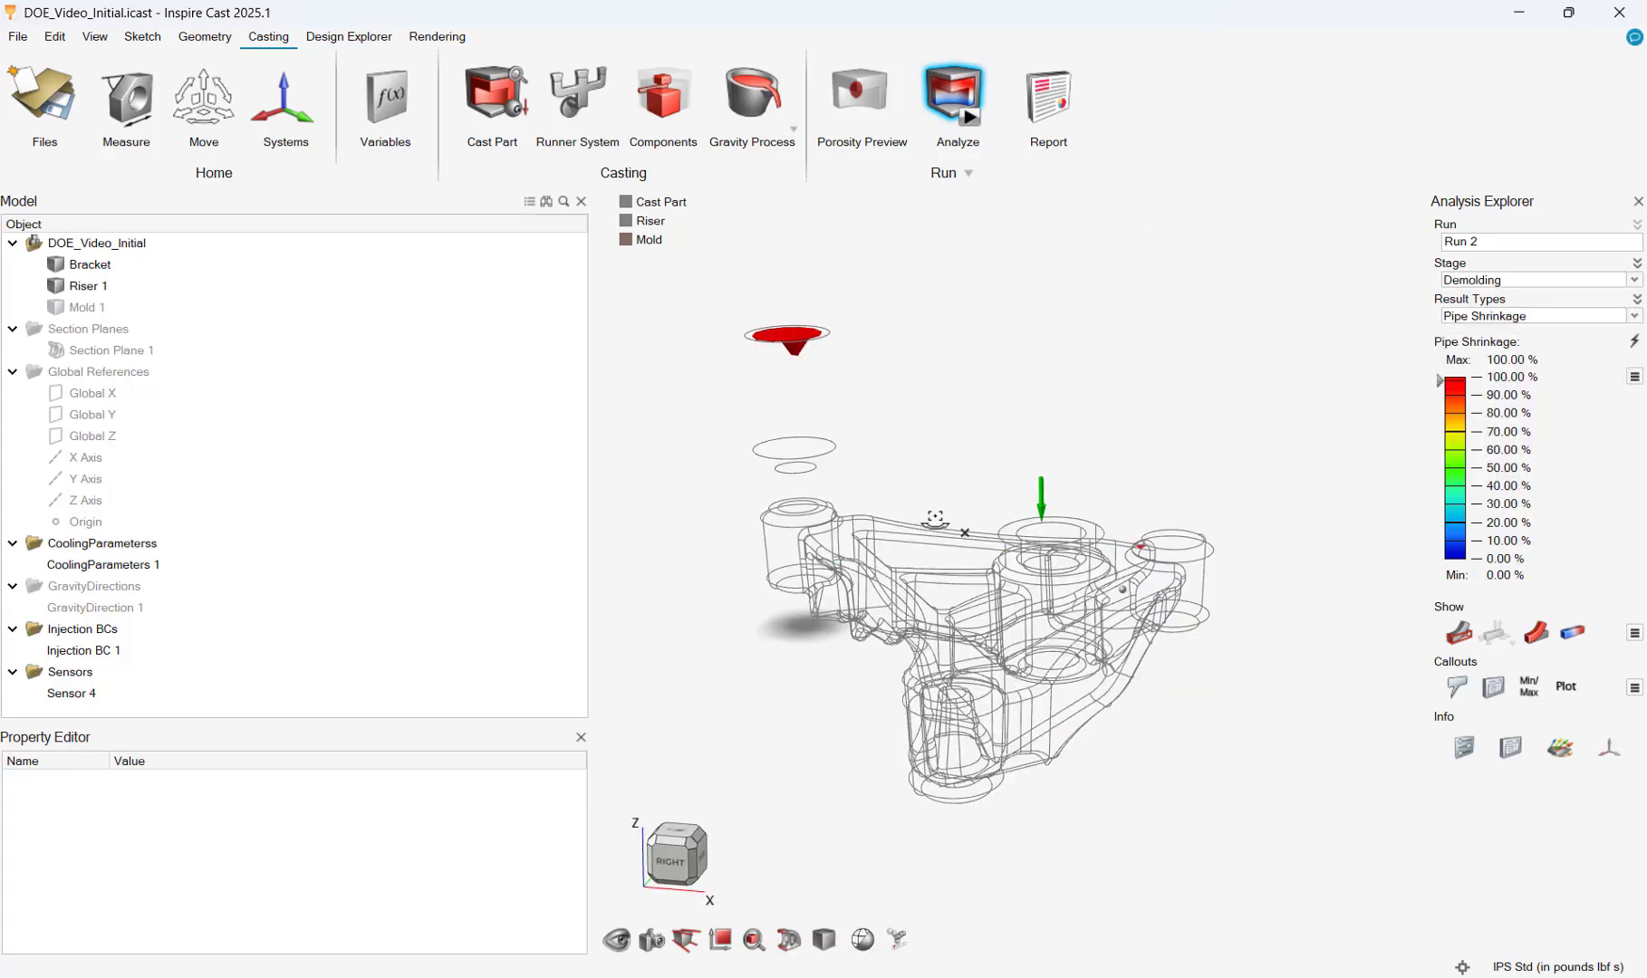
Display Run 2's Temperature result for the Demolding stage and inspect it on the bracket and riser.
{"action": "left_click", "coordinate": [1504, 316]}
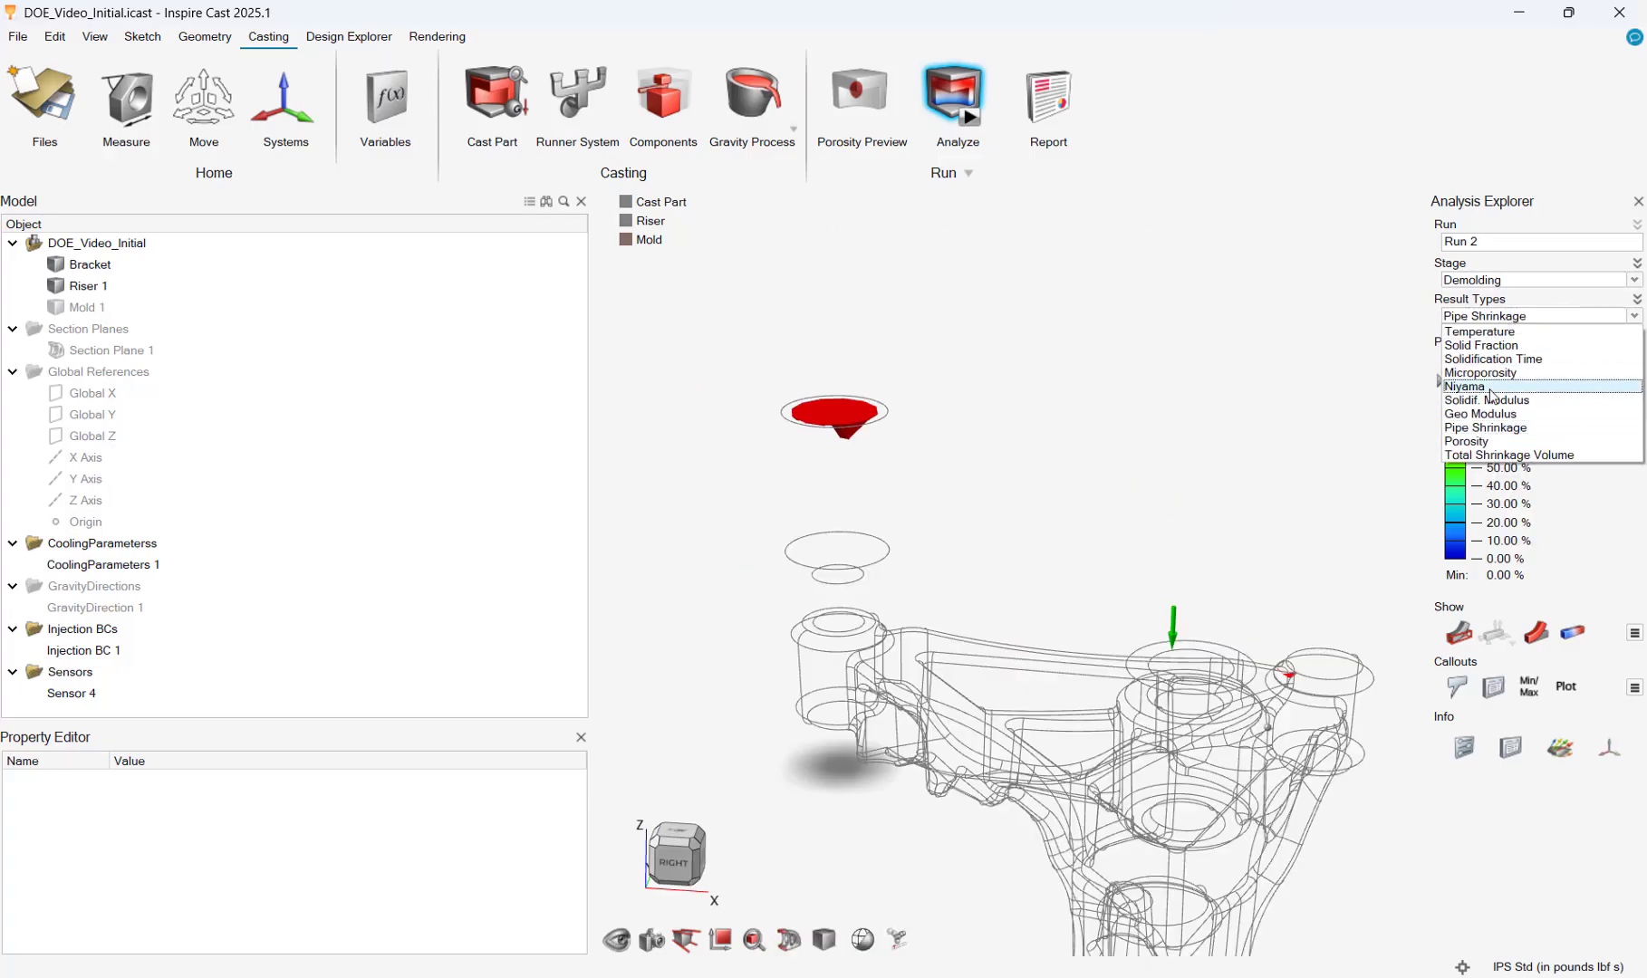
{"action": "left_click", "coordinate": [1479, 332]}
{"action": "right_click_drag", "start_coordinate": [1178, 562], "coordinate": [1200, 671]}
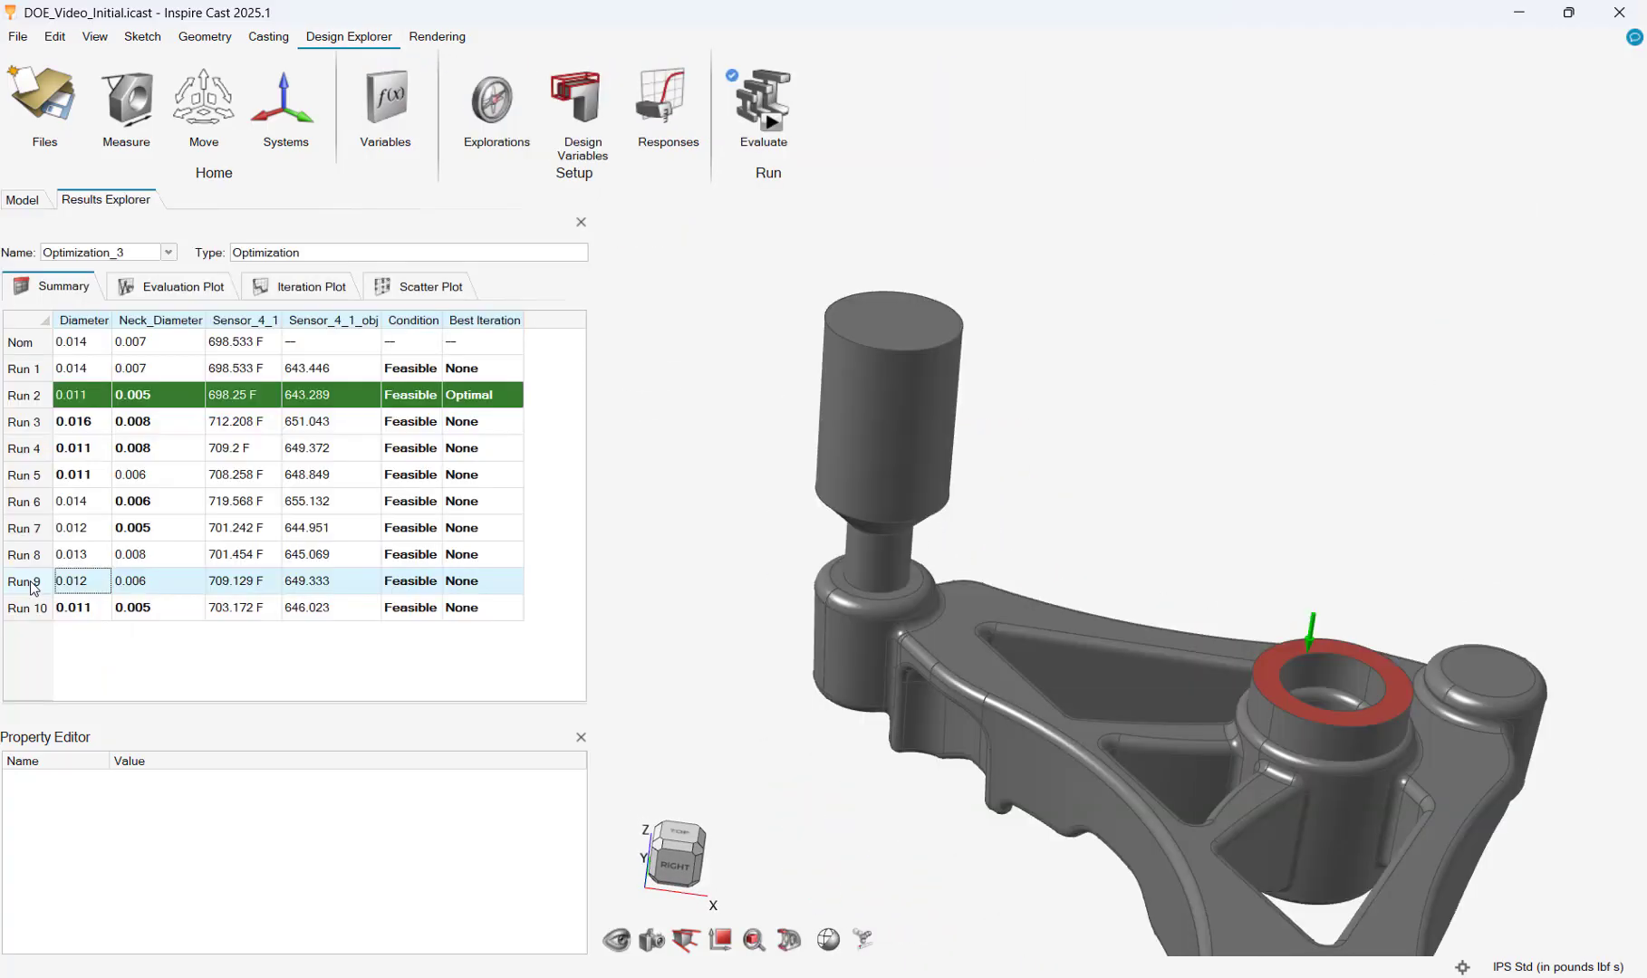
Load the results of the non-optimal Run 9 and examine the Demolding stage's Niyama result around the riser.
{"action": "right_click", "coordinate": [25, 583]}
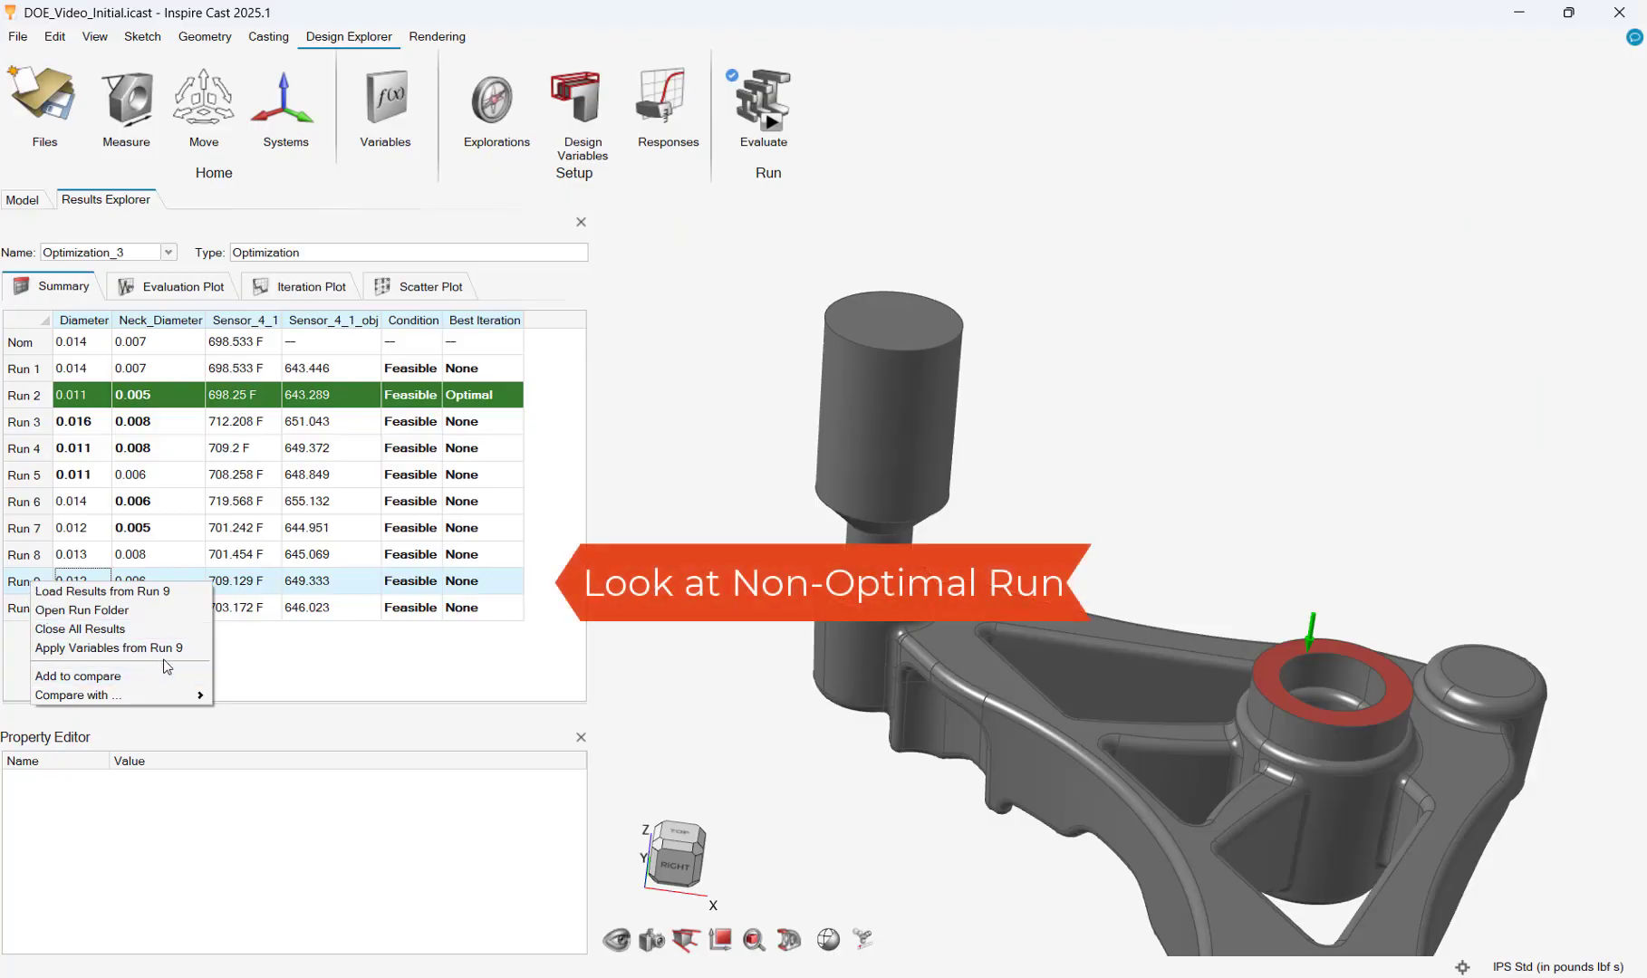
{"action": "left_click", "coordinate": [135, 591]}
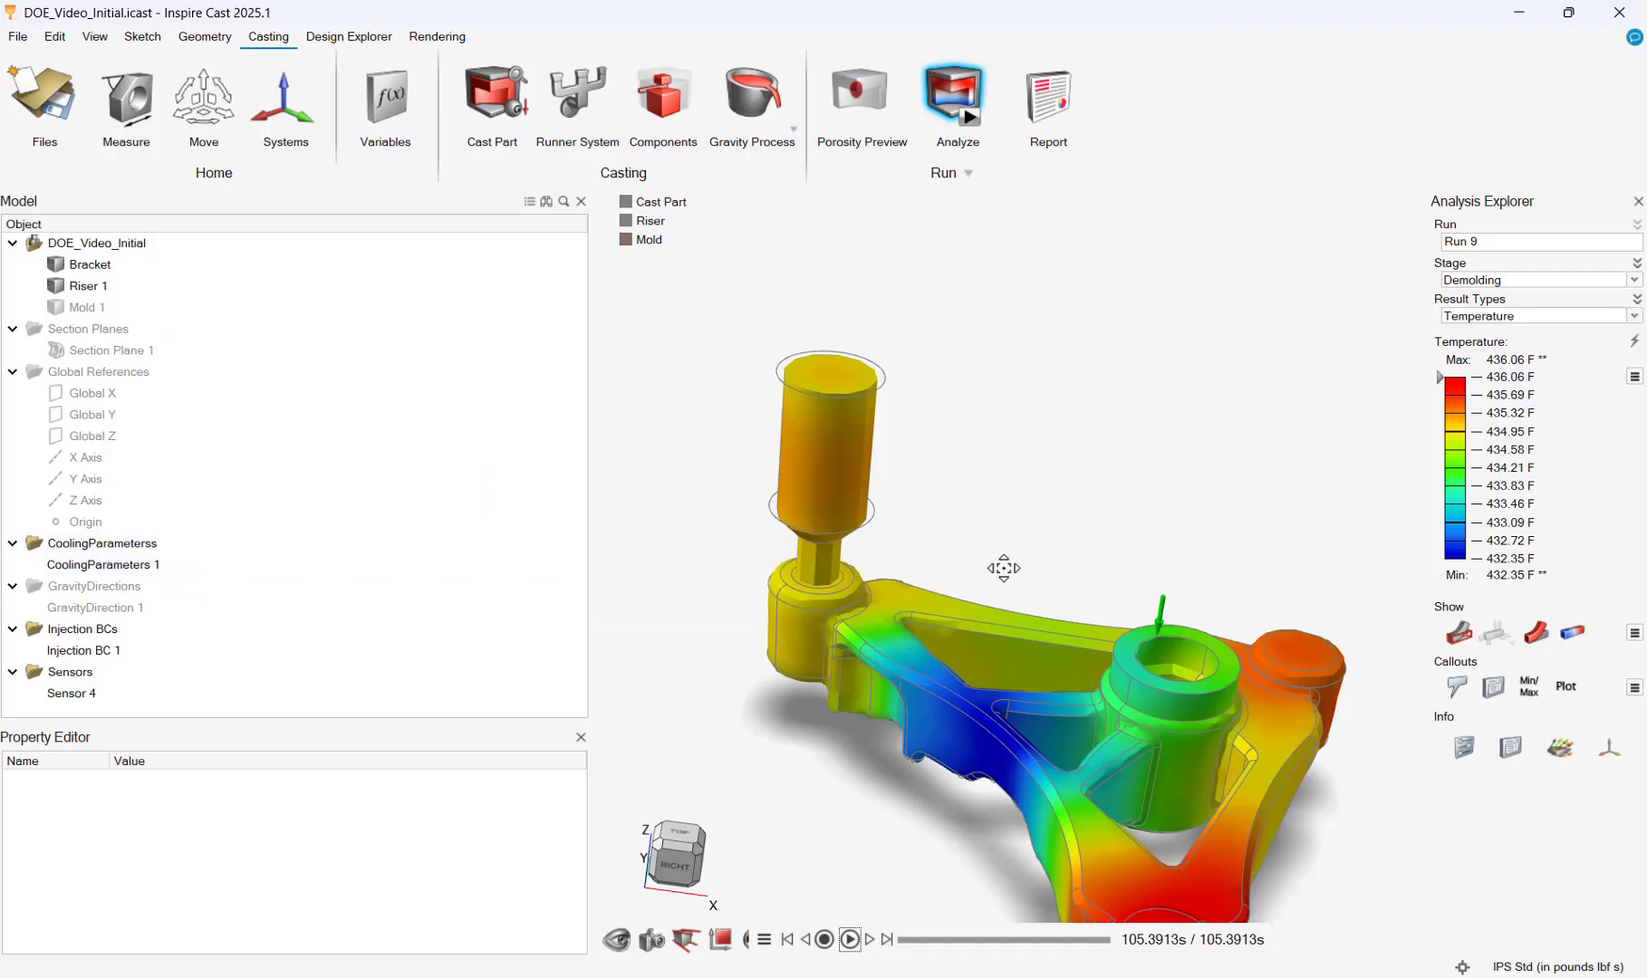
{"action": "left_click", "coordinate": [1524, 321]}
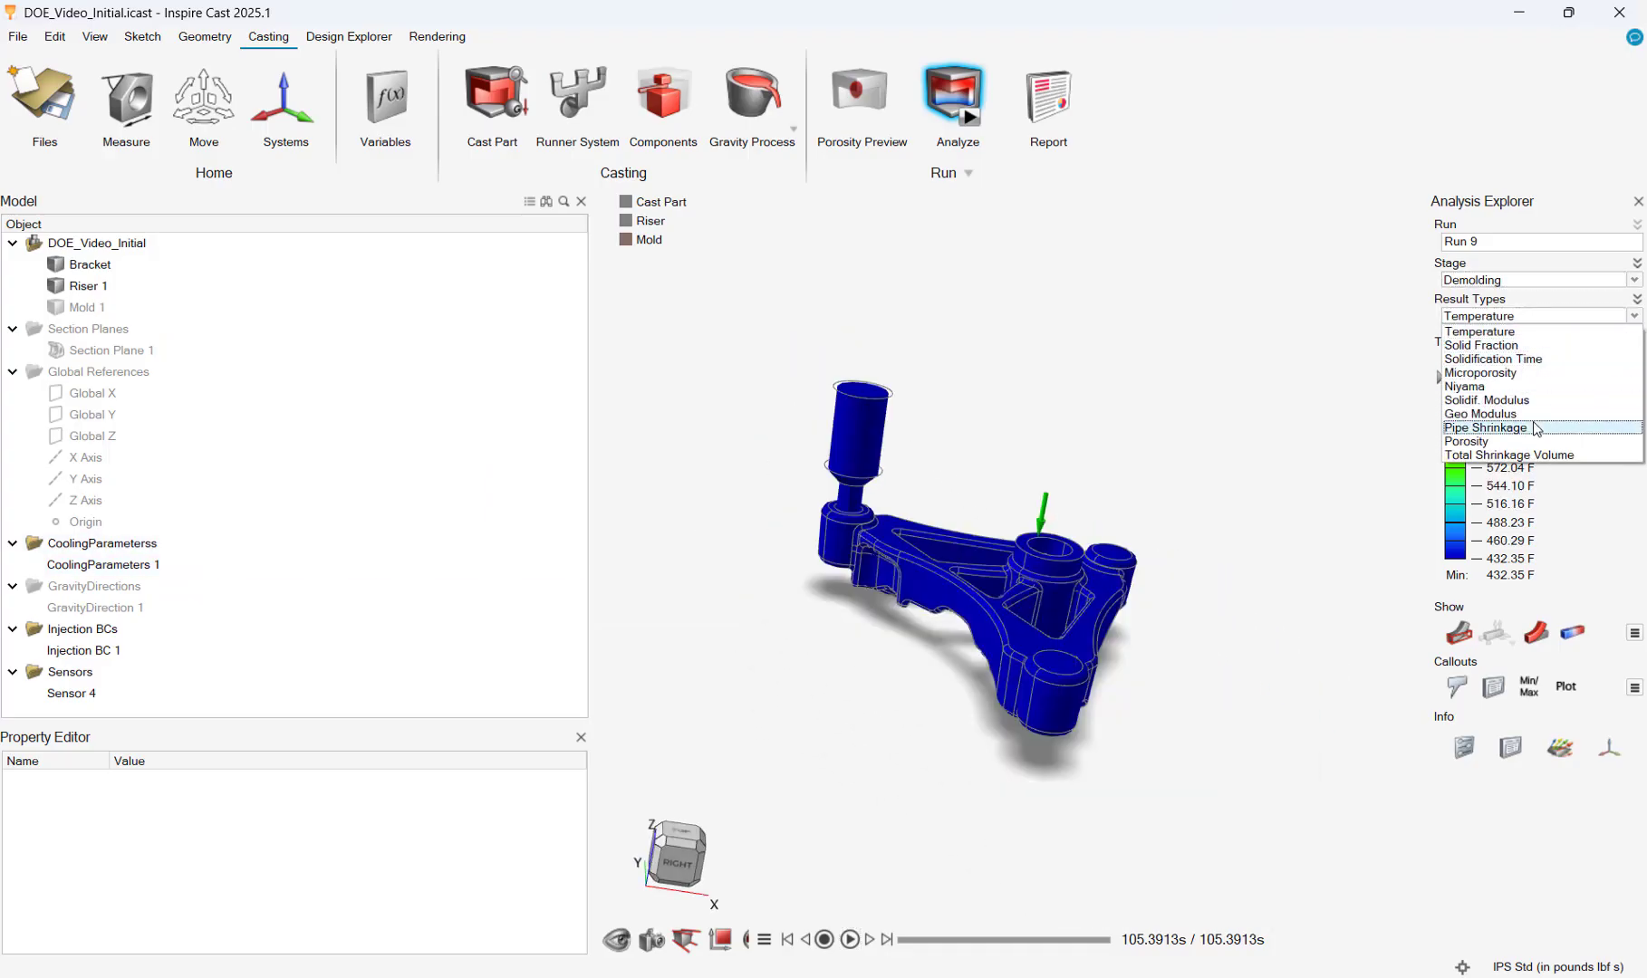
{"action": "left_click", "coordinate": [1503, 383]}
{"action": "scroll", "coordinate": [870, 513], "scroll_direction": "up", "scroll_amount": 5}
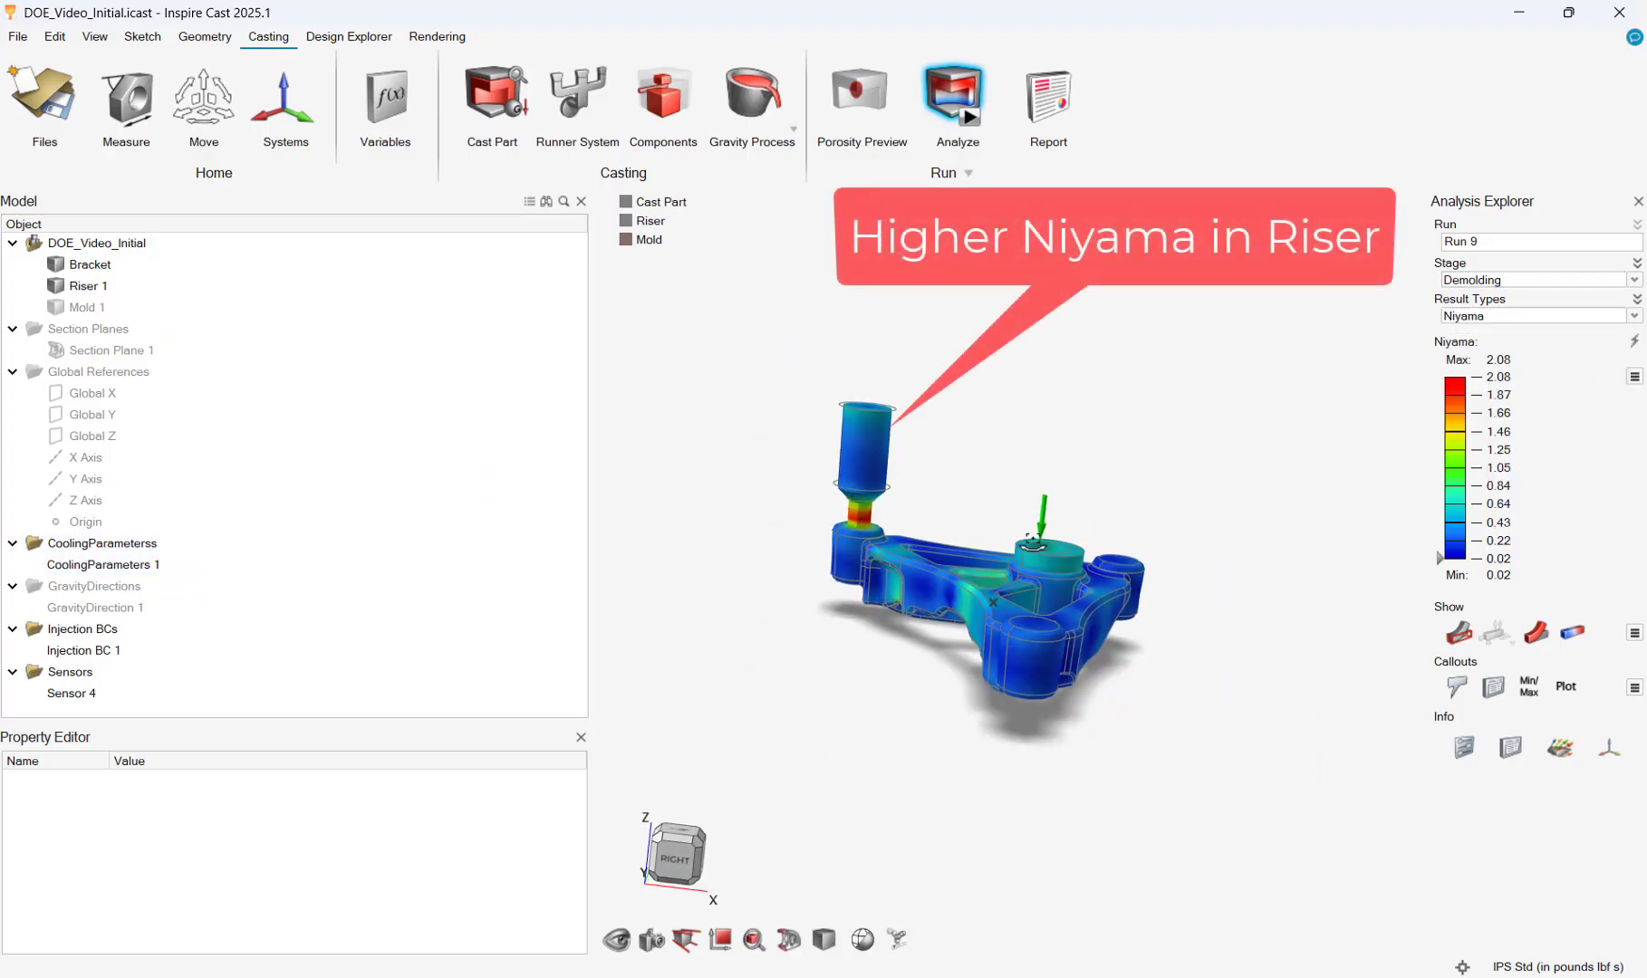
{"action": "scroll", "coordinate": [873, 509], "scroll_direction": "down", "scroll_amount": 5}
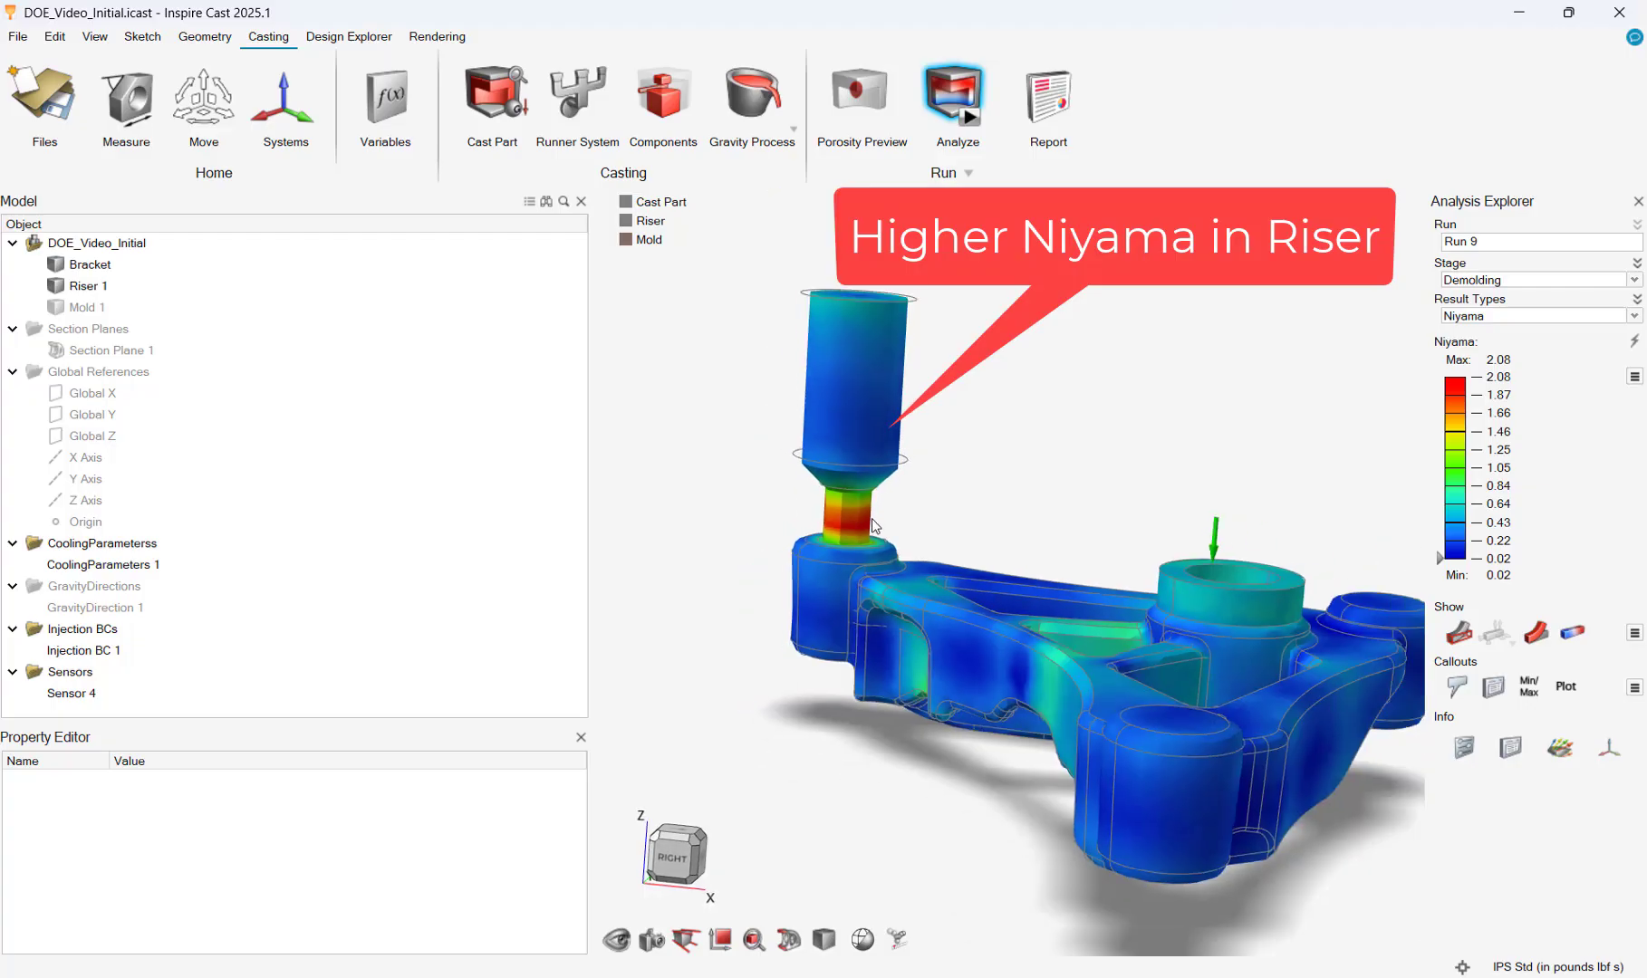